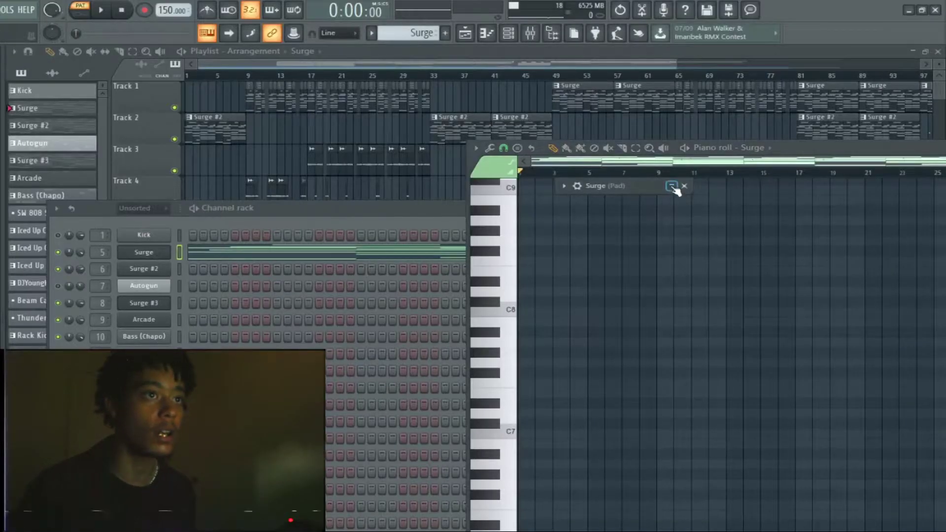
# Examine the piano roll notes of the Surge pad and the Surge #2 synth, and play the Surge #2 pattern
pyautogui.click(671, 186)
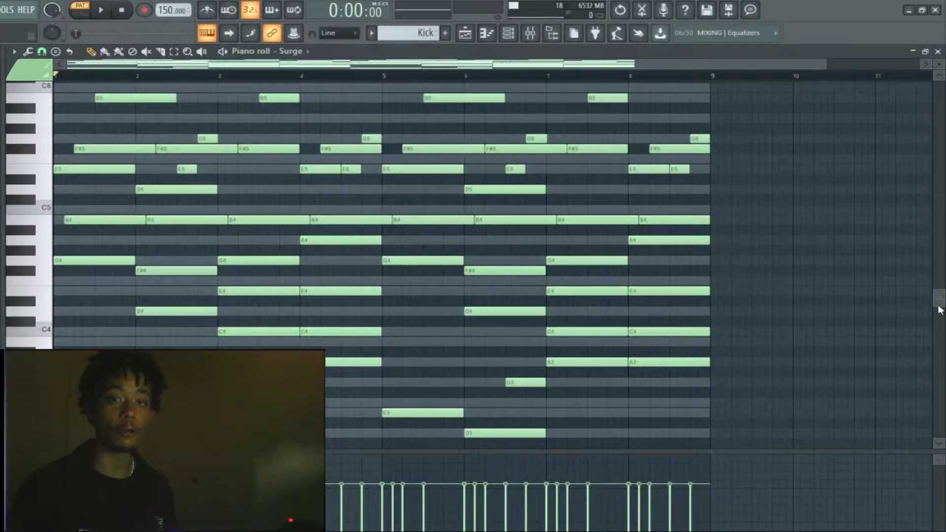
pyautogui.press('Up')
pyautogui.press('Up')
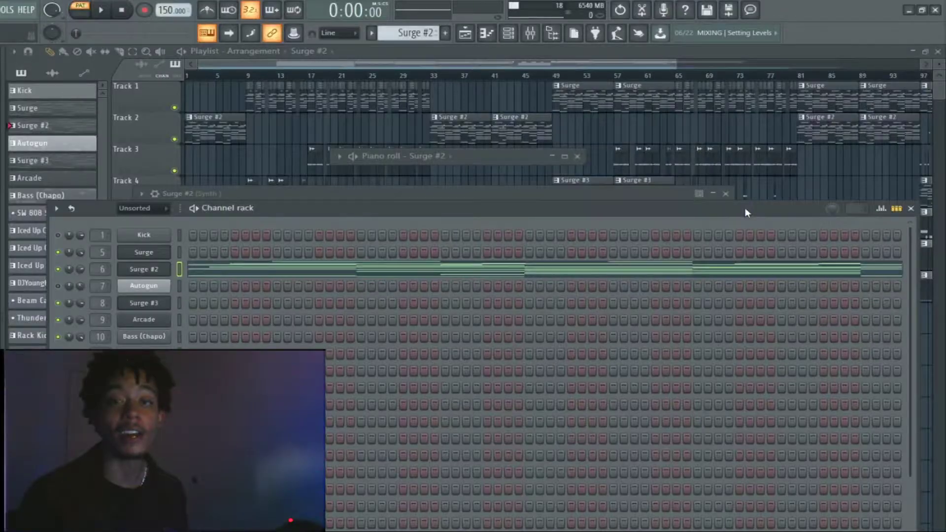
pyautogui.click(177, 234)
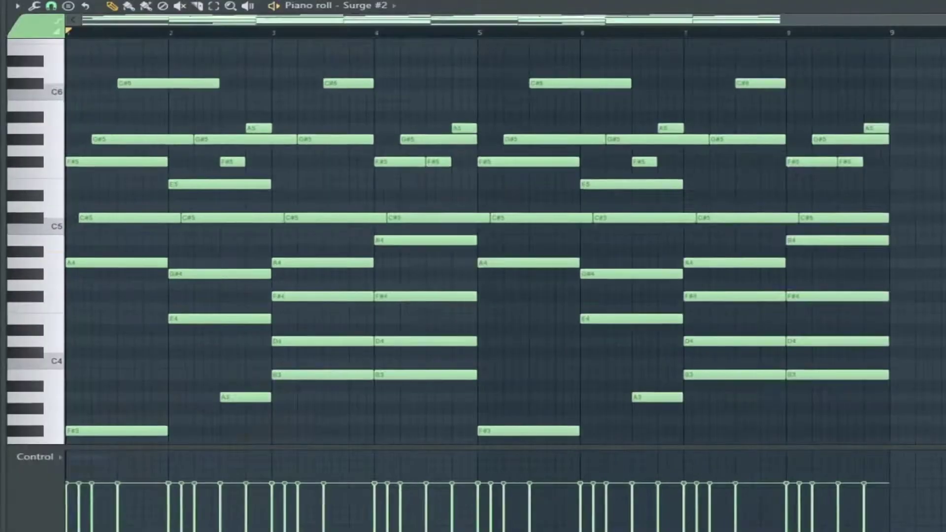
pyautogui.press('space')
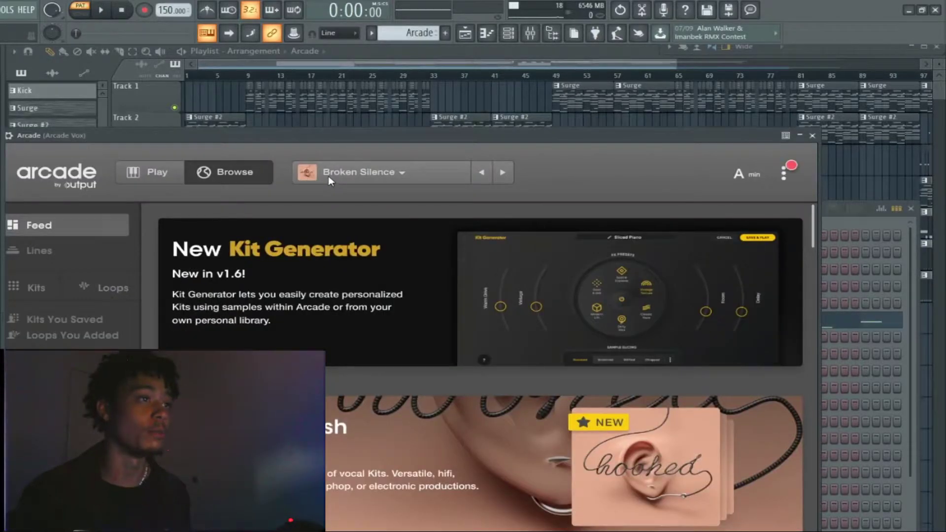
# Show the Arcade channel's notes and play the Arcade pattern
pyautogui.click(842, 223)
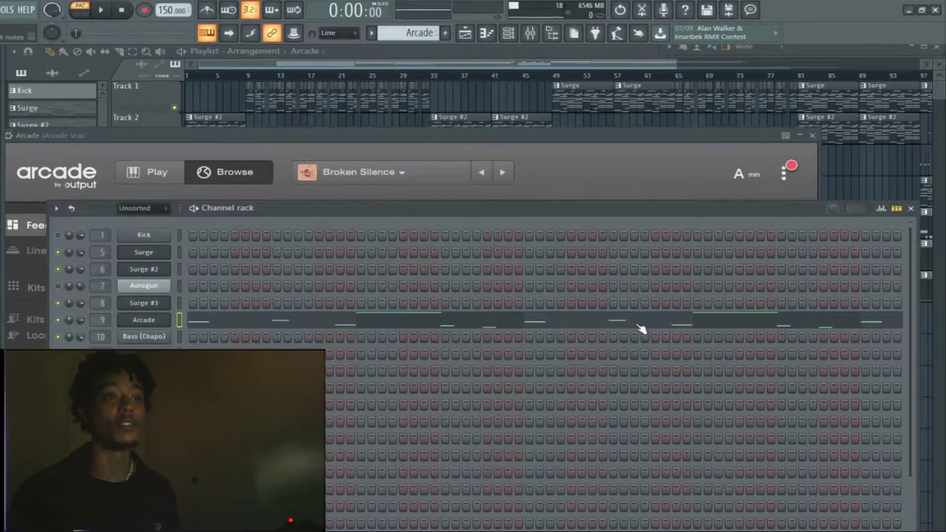
pyautogui.click(641, 329)
pyautogui.press('space')
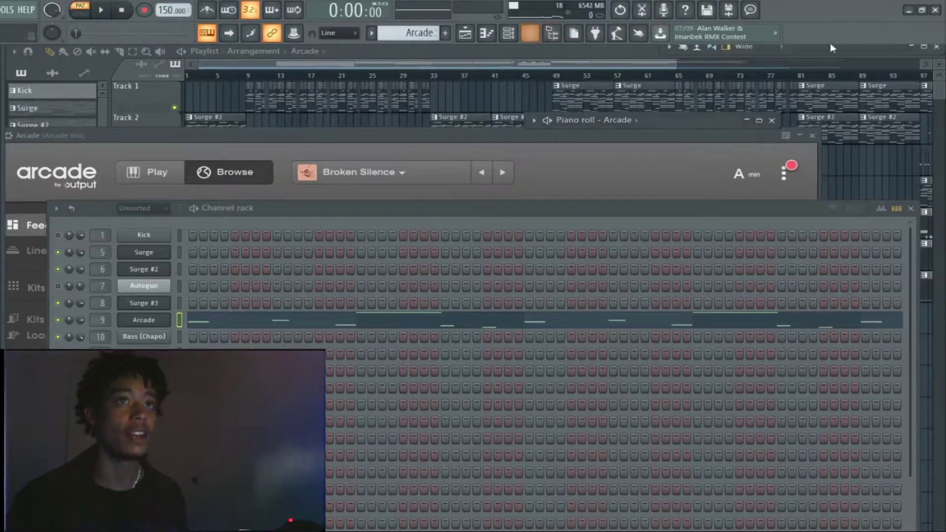
# Open Glitch2 on the Arcade Vox mixer track and play the Arcade pattern through it
pyautogui.click(925, 47)
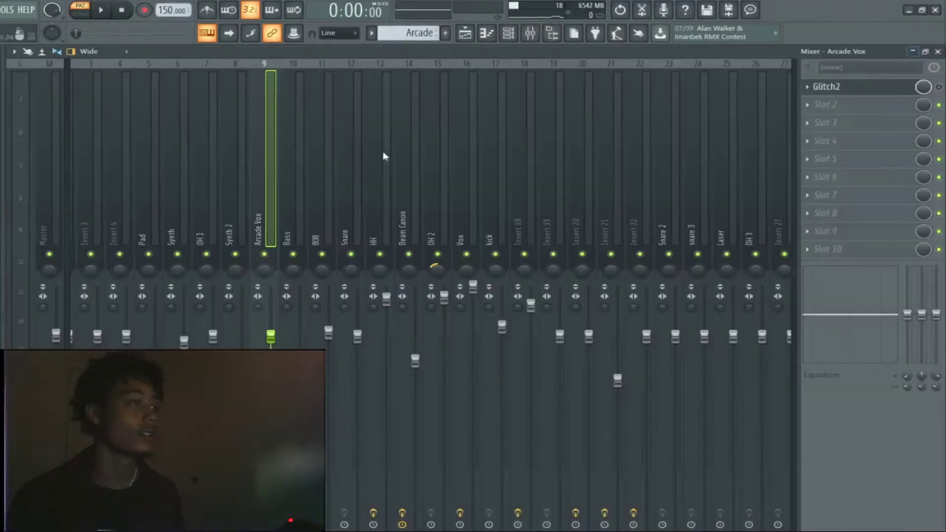
pyautogui.click(827, 87)
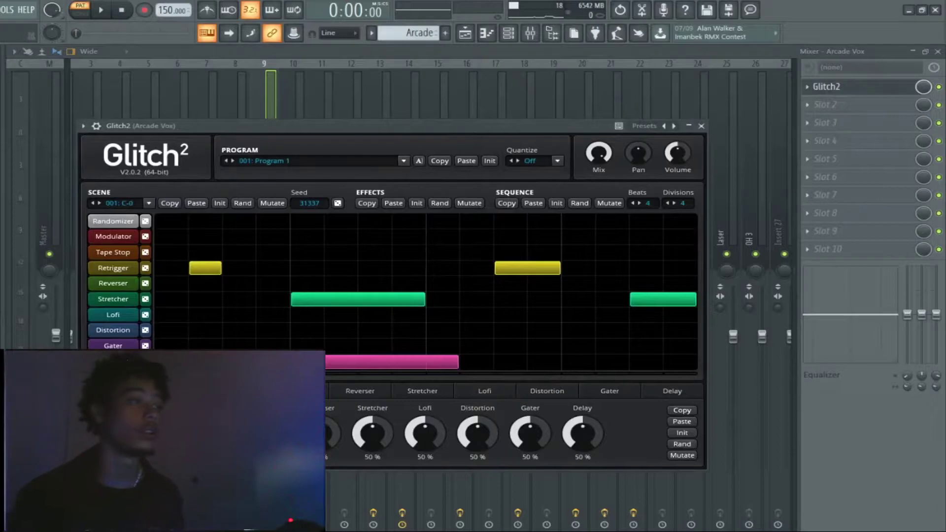
pyautogui.moveTo(413, 128); pyautogui.dragTo(387, 113)
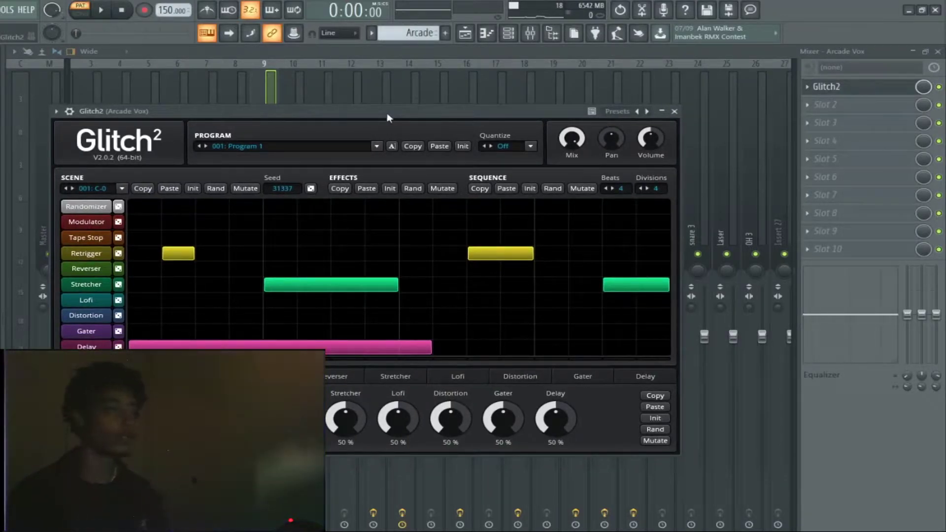
pyautogui.press('space')
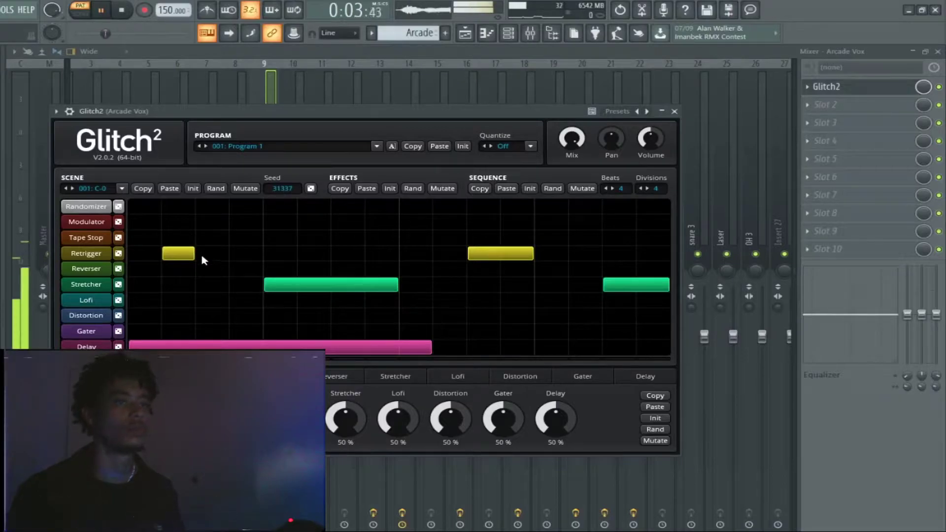
pyautogui.moveTo(312, 110); pyautogui.dragTo(332, 109)
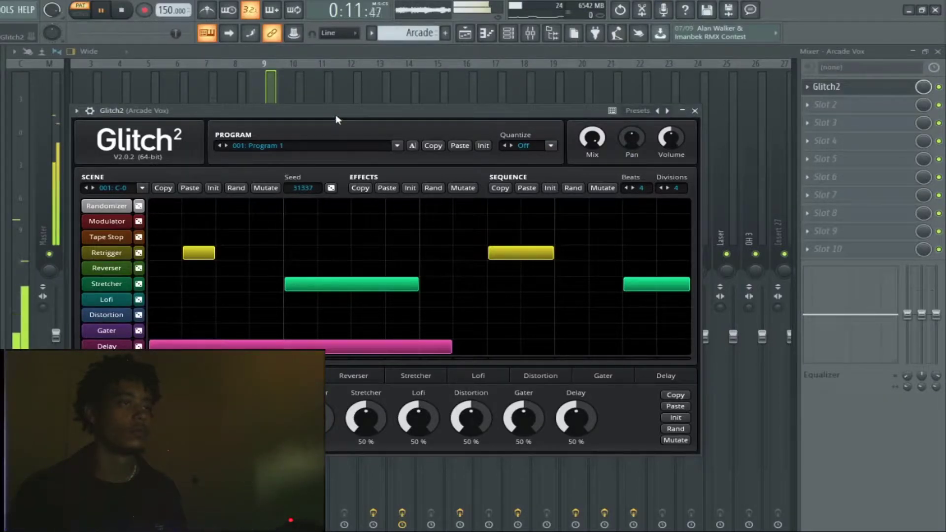
pyautogui.press('space')
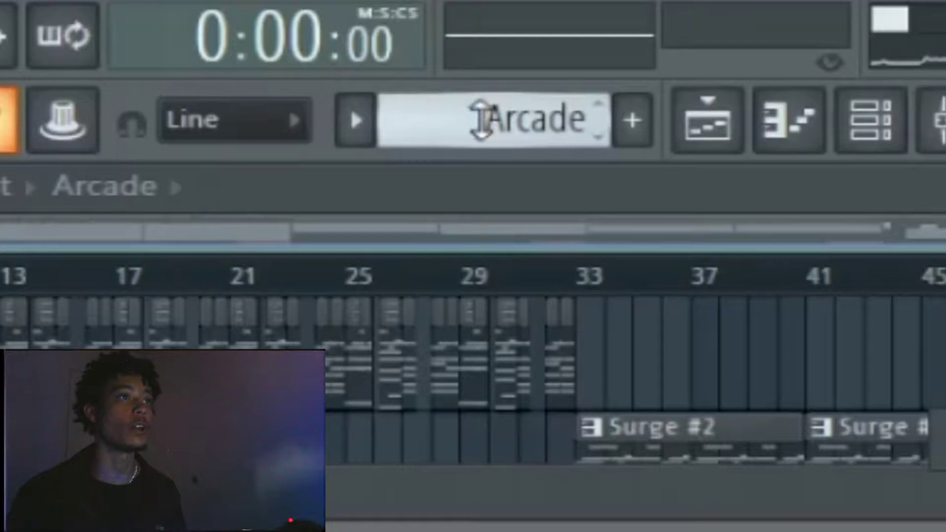
# Quick render the Arcade pattern as an audio clip and activate the Slice tool in the playlist
pyautogui.click(509, 129)
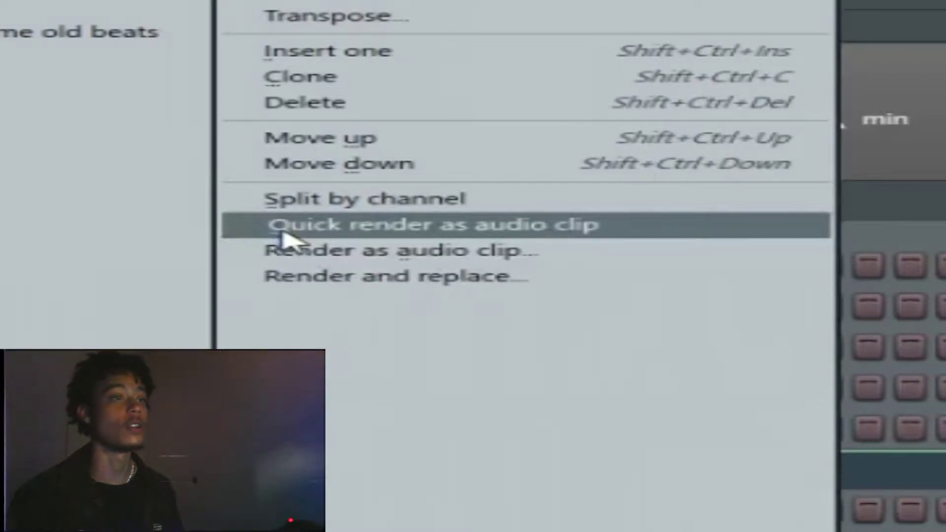
pyautogui.click(284, 235)
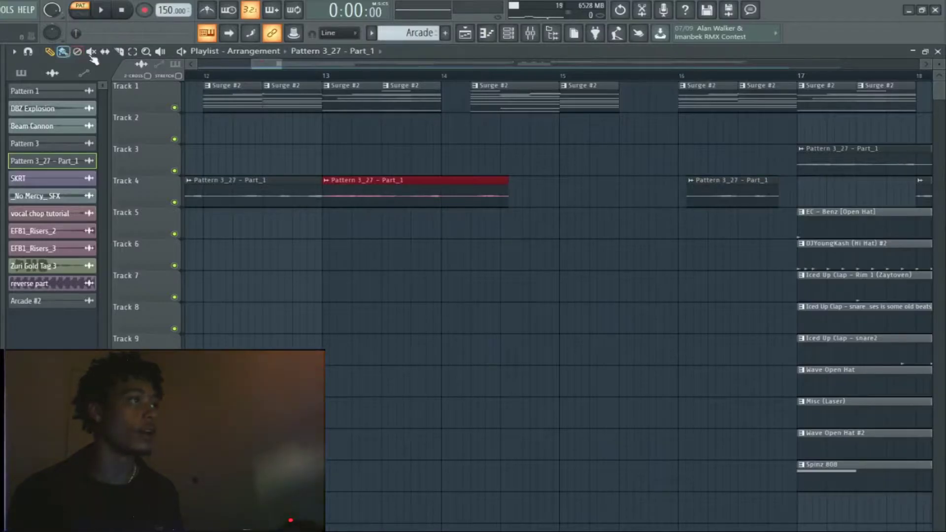
pyautogui.click(120, 52)
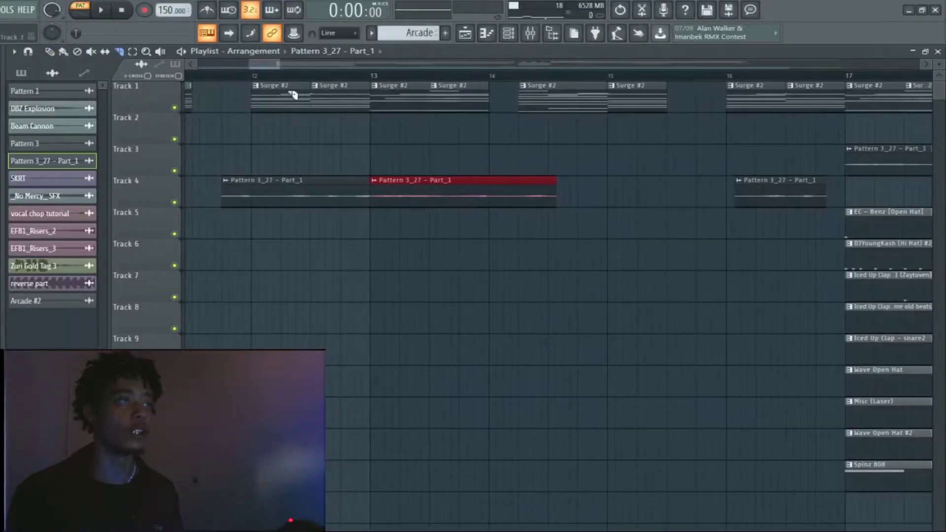
pyautogui.scroll(-3, 294, 100)
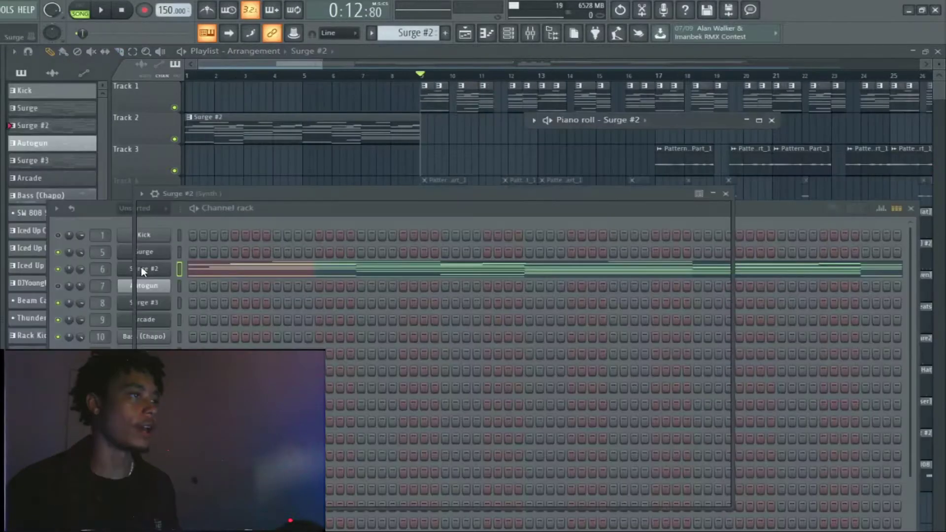
# Check the Surge #2 notes and play the chopped Surge #2 clips in playlist bars 9 to 16
pyautogui.click(141, 267)
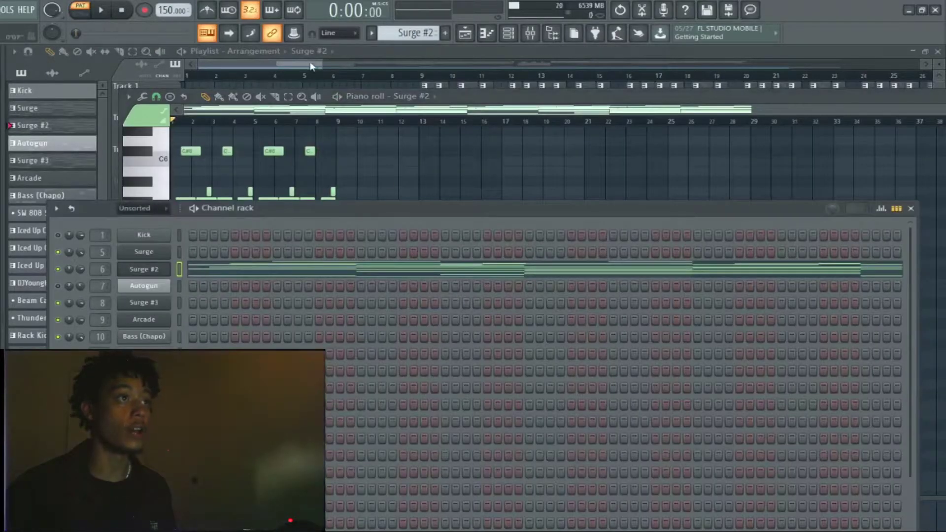
pyautogui.click(336, 85)
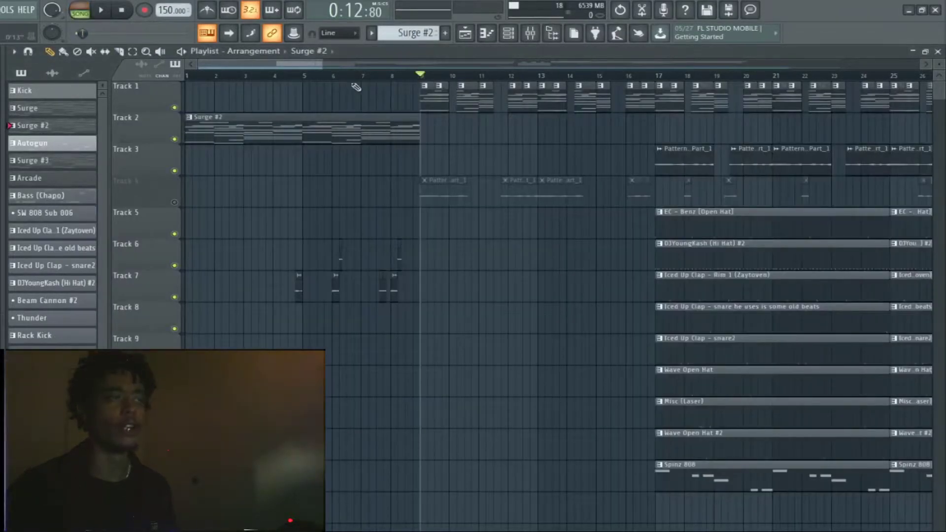
pyautogui.moveTo(416, 76); pyautogui.dragTo(657, 76)
pyautogui.press('space')
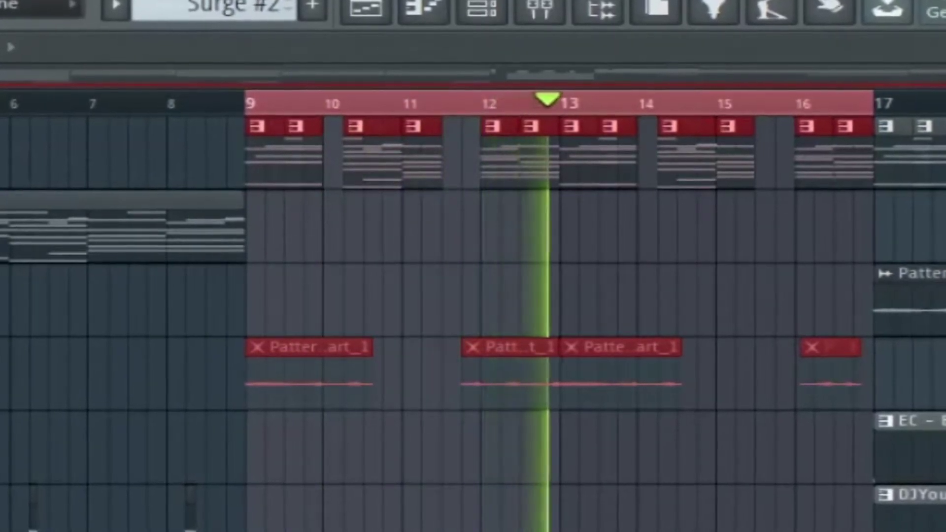
# Mute Track 1 and unmute Track 4 in the playlist
pyautogui.scroll(1, 522, 305)
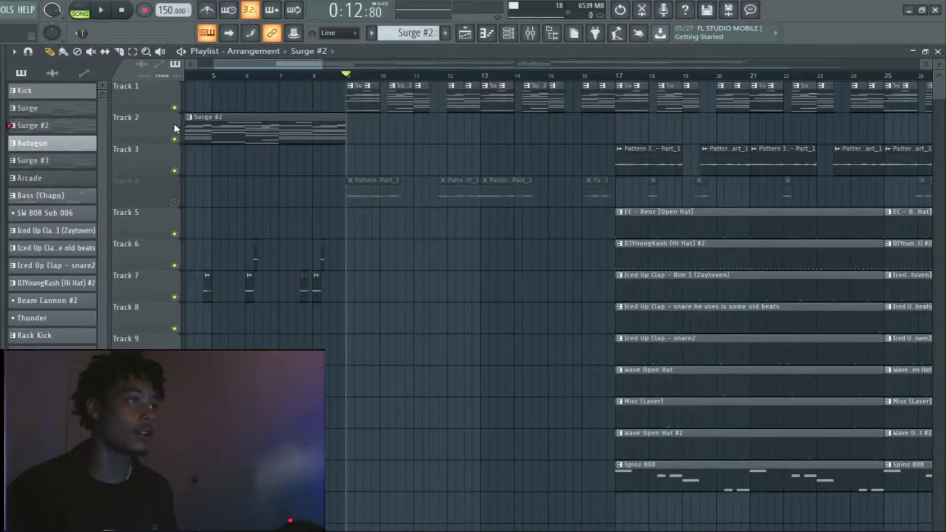
pyautogui.click(174, 108)
pyautogui.click(174, 202)
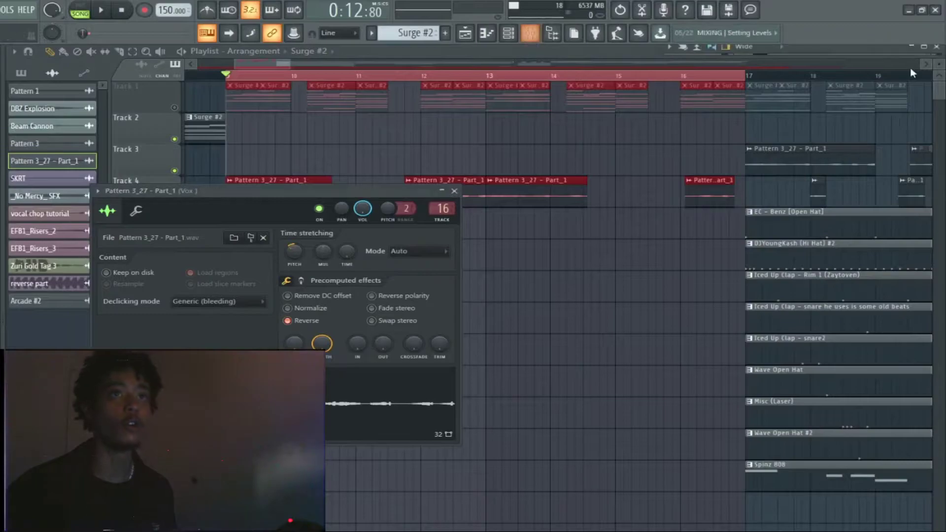
# Inspect the Glitch2 and last Fruity delay 2 effects on the Vox mixer track
pyautogui.press('F9')
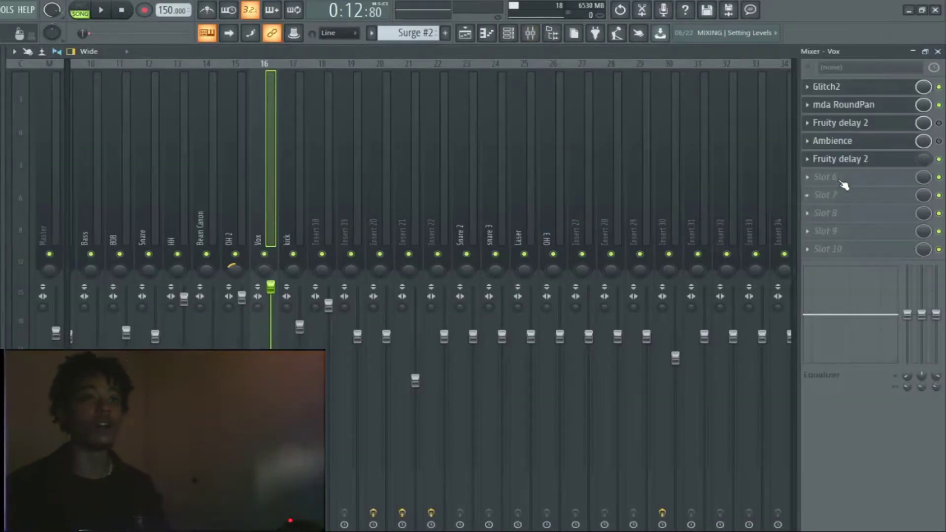
pyautogui.click(852, 89)
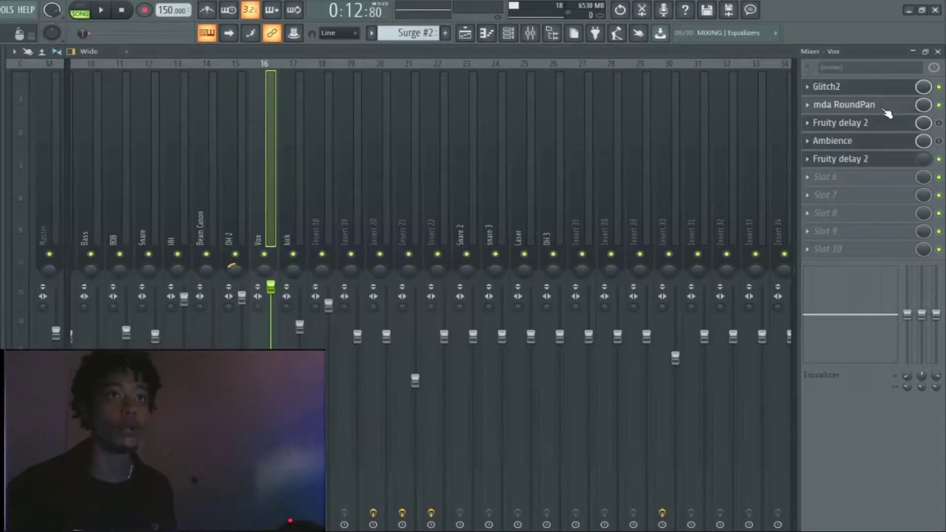
pyautogui.click(851, 164)
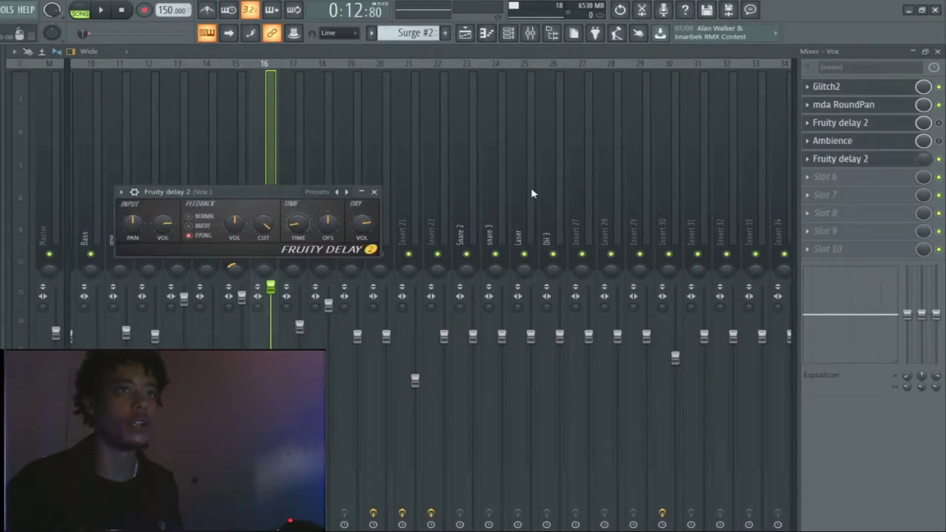
pyautogui.click(361, 192)
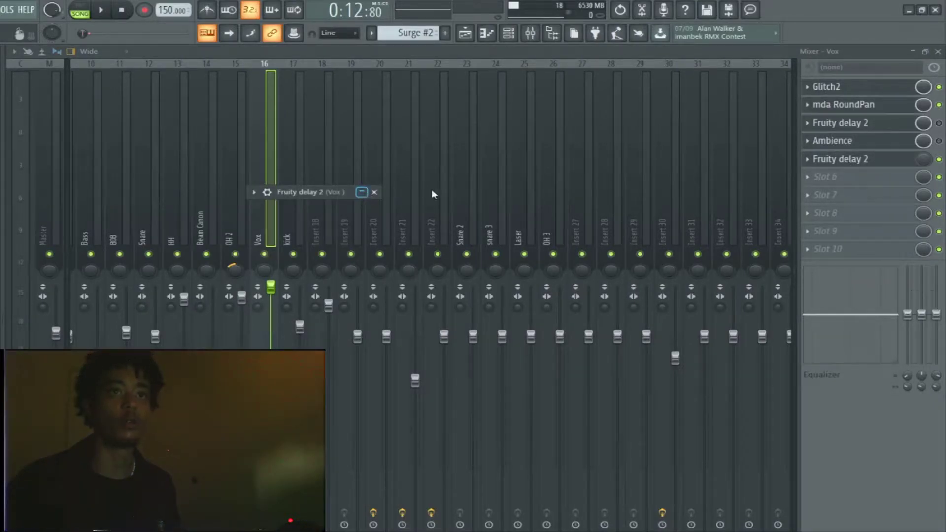
pyautogui.click(904, 84)
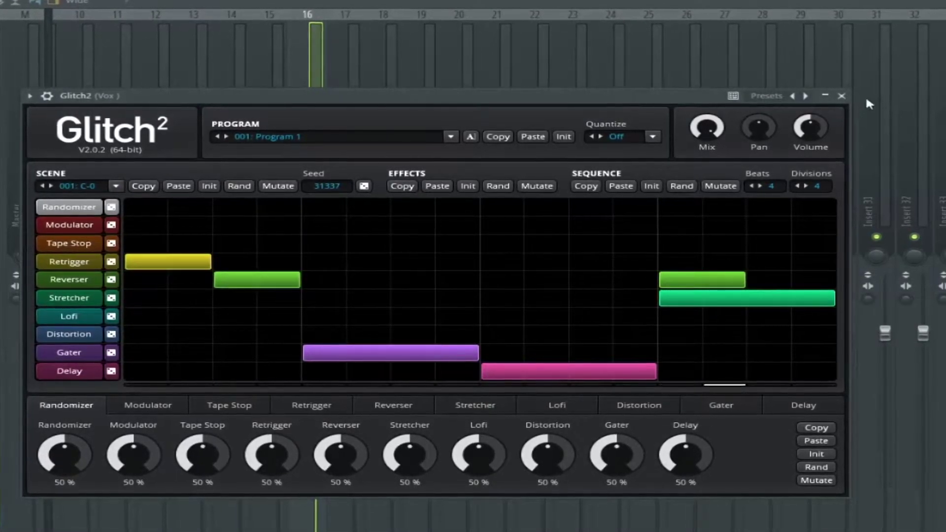
pyautogui.click(836, 91)
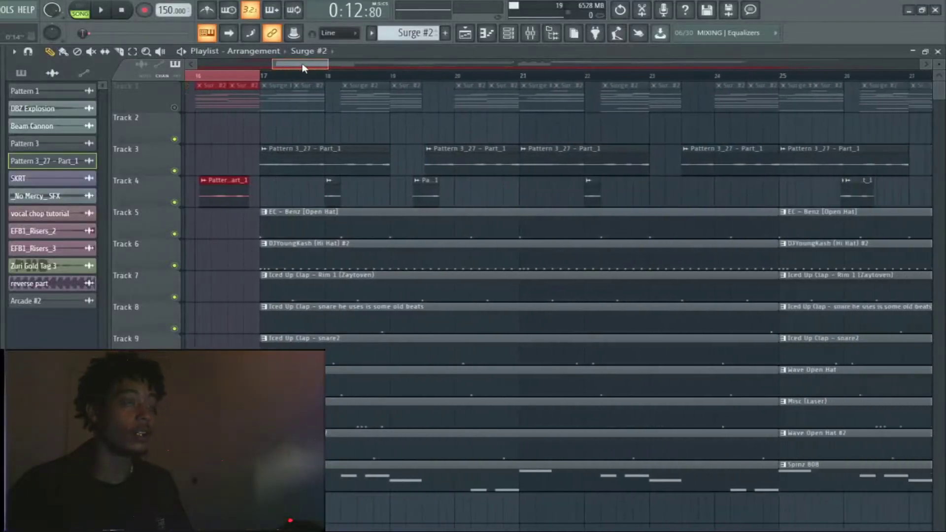
# Select bars 17 to 24 in the playlist and play the vocal chops on Tracks 3 and 4
pyautogui.moveTo(302, 68); pyautogui.dragTo(304, 68)
pyautogui.keyDown('ctrl'); pyautogui.click(236, 79); pyautogui.keyUp('ctrl')
pyautogui.moveTo(243, 79); pyautogui.dragTo(569, 76)
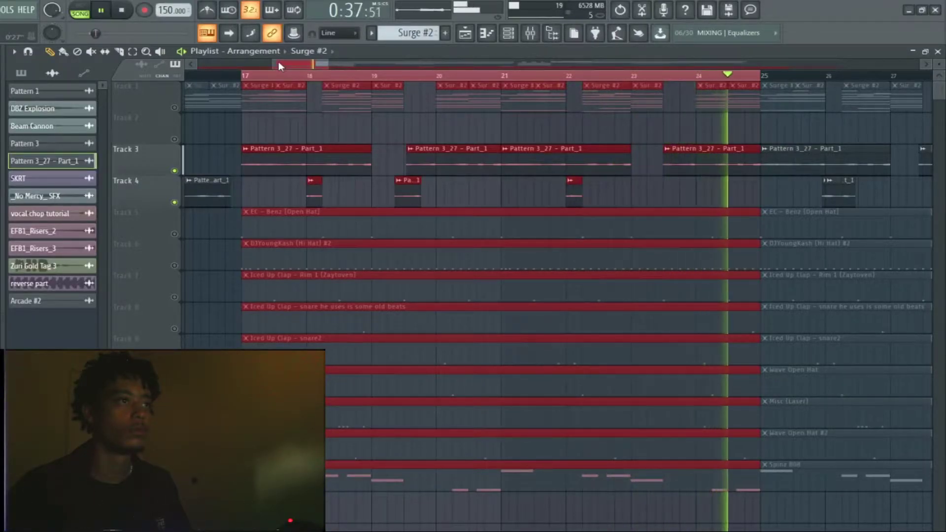
# Examine the Fruity parametric EQ 2 curve on the Synth 2 mixer track and the Surge #3 notes
pyautogui.click(98, 215)
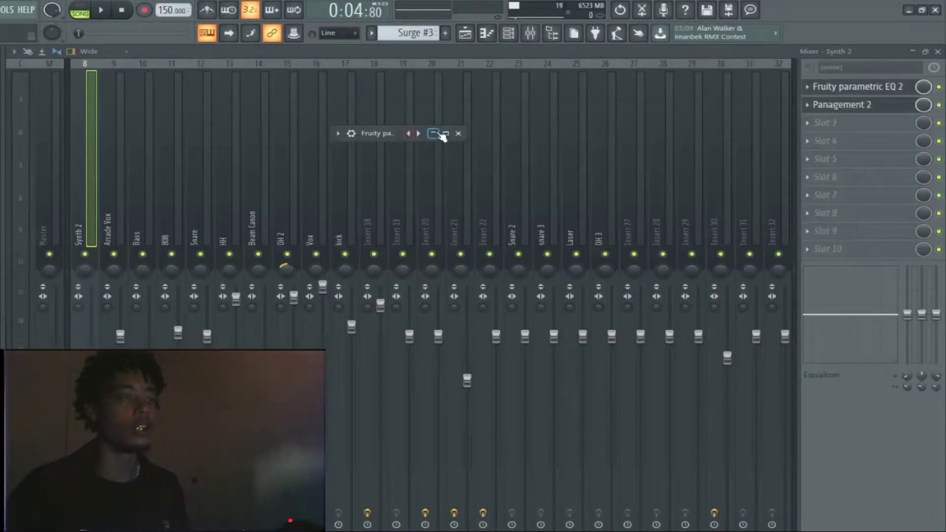
pyautogui.click(444, 134)
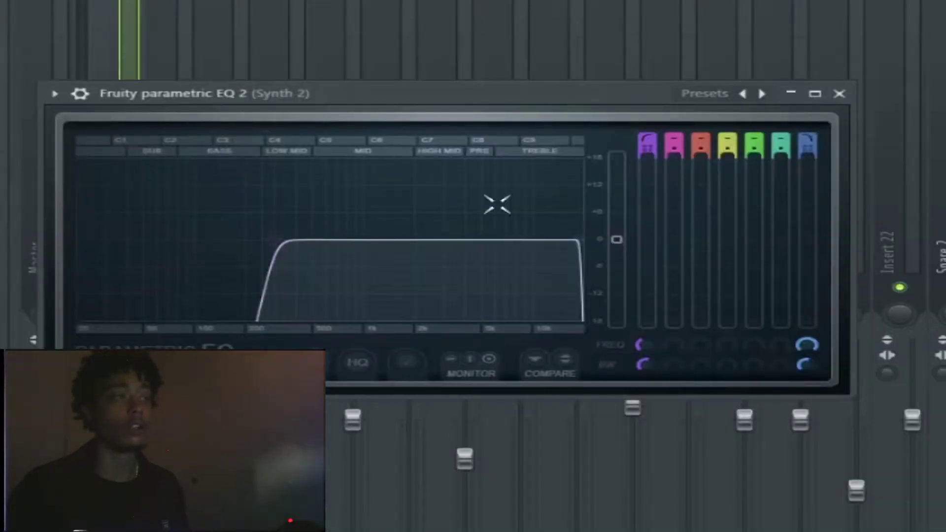
pyautogui.click(791, 94)
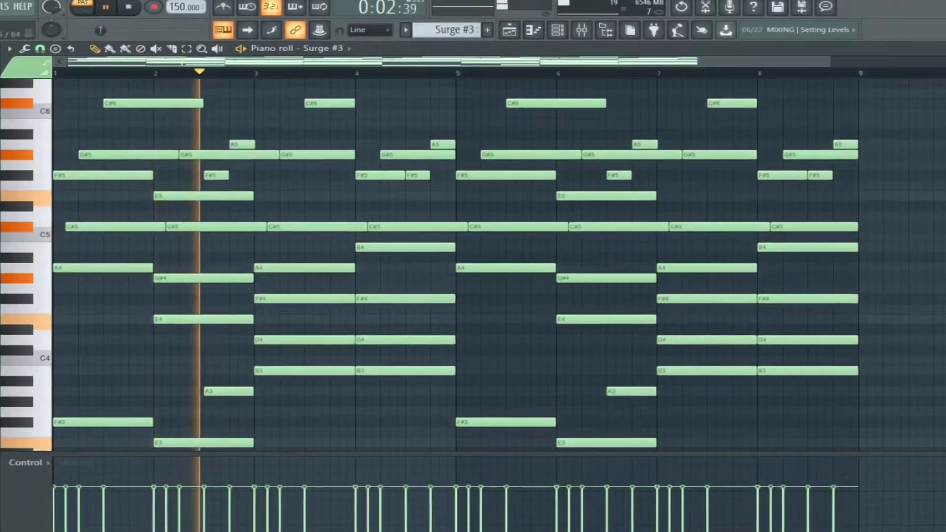
pyautogui.scroll(-1, 456, 266)
pyautogui.scroll(2, 456, 266)
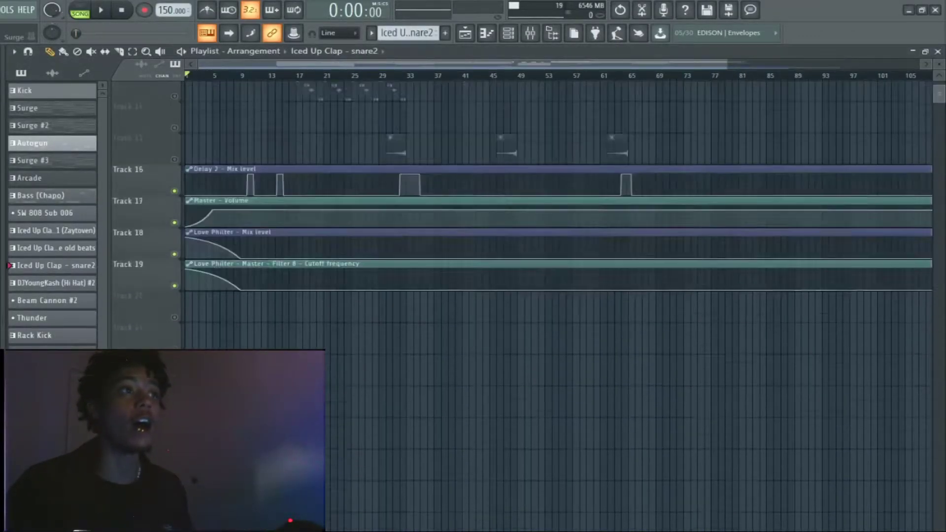
# Review the playlist arrangement and step through the patterns in the channel rack to Pattern 31
pyautogui.scroll(5, 692, 82)
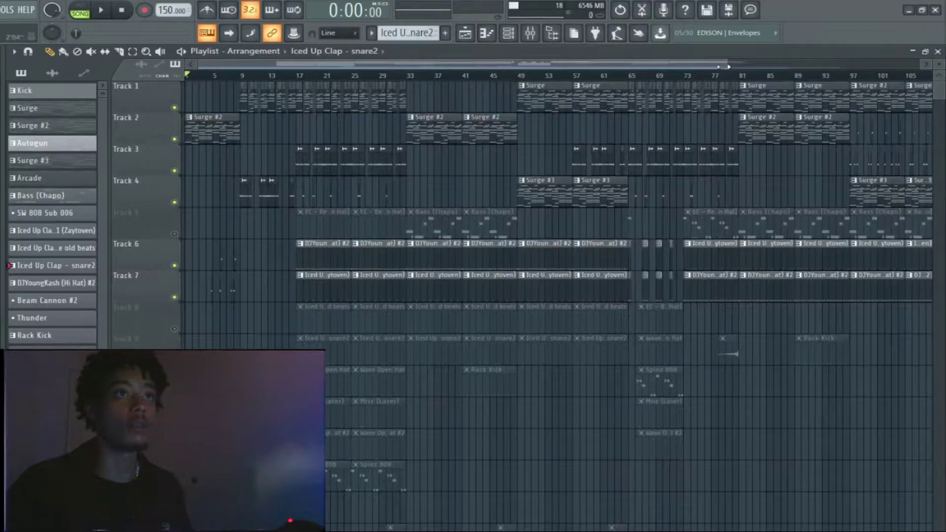
pyautogui.moveTo(724, 67); pyautogui.dragTo(772, 67)
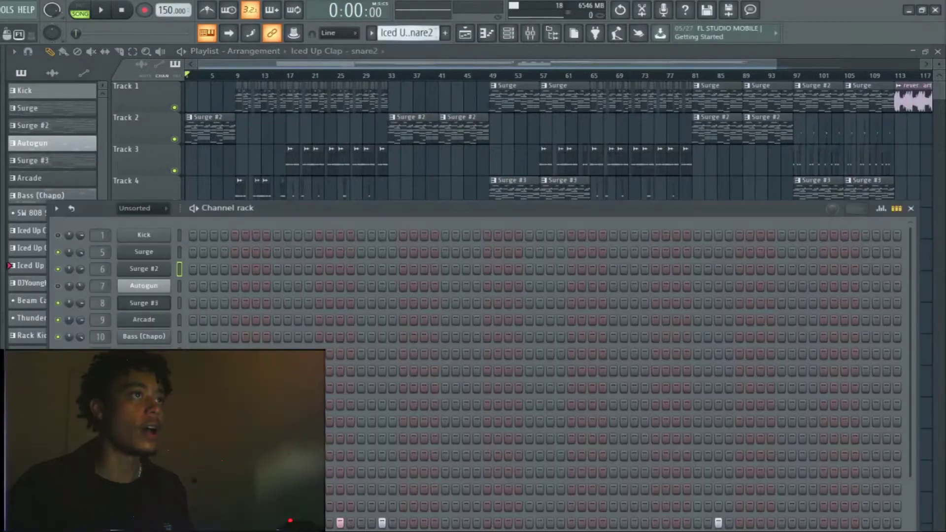
pyautogui.press('KP_Add')
pyautogui.press('KP_Add')
pyautogui.press('KP_Add')
pyautogui.press('KP_Add')
pyautogui.press('KP_Subtract')
pyautogui.press('KP_Subtract')
pyautogui.press('KP_Subtract')
pyautogui.press('KP_Add')
pyautogui.press('KP_Add')
pyautogui.press('KP_Add')
pyautogui.press('KP_Add')
pyautogui.press('KP_Add')
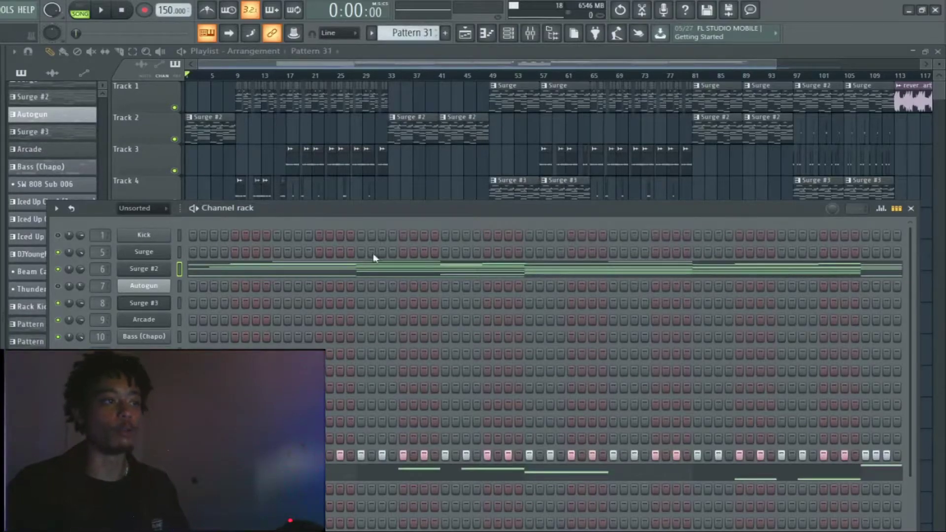
# Review Pattern 31's instruments and drum hits in the channel rack and split the pattern by channel
pyautogui.moveTo(353, 213); pyautogui.dragTo(365, 142)
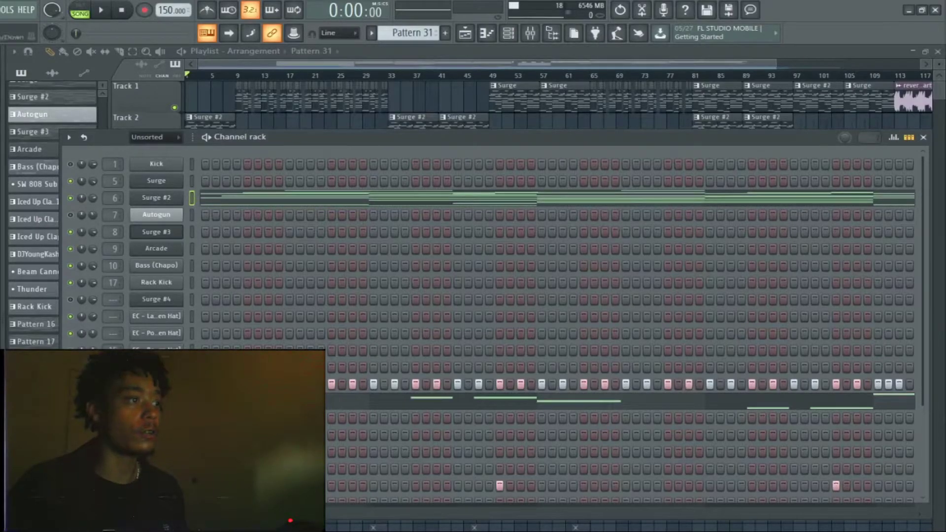
pyautogui.scroll(-5, 410, 426)
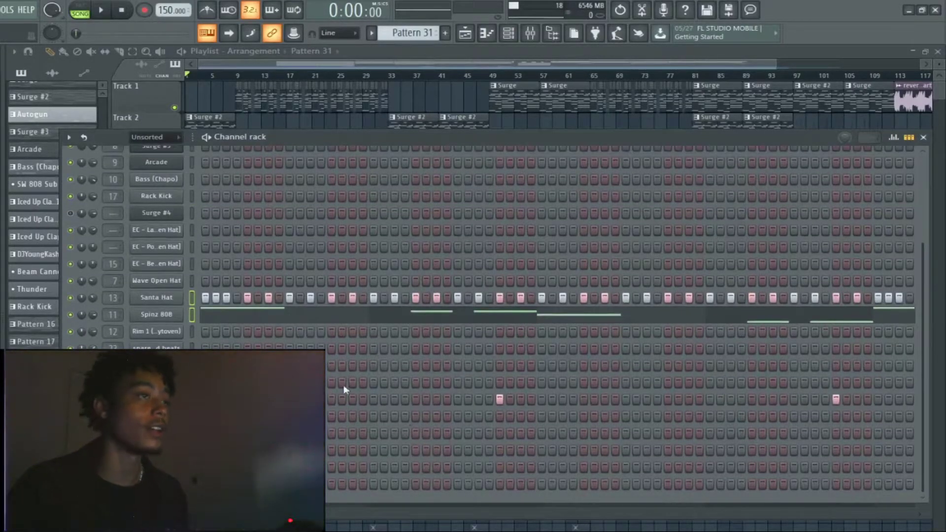
pyautogui.click(412, 34)
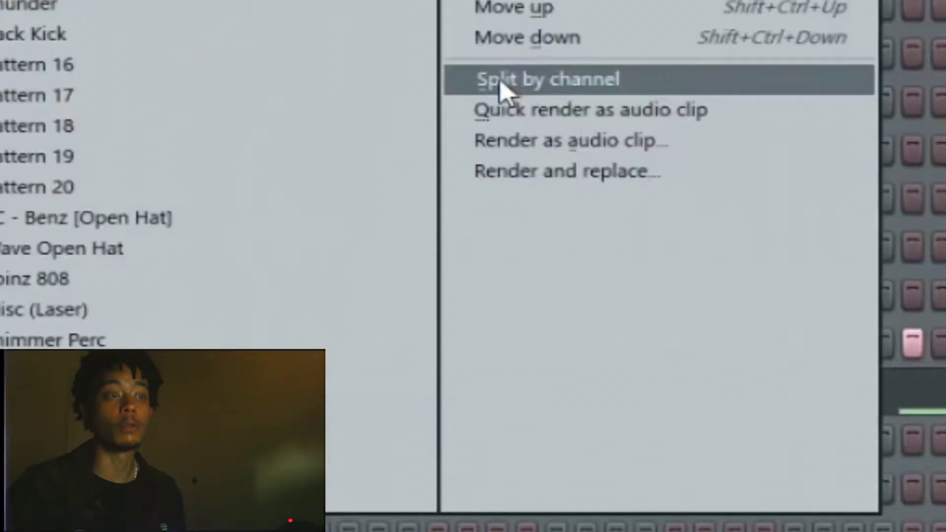
pyautogui.click(500, 89)
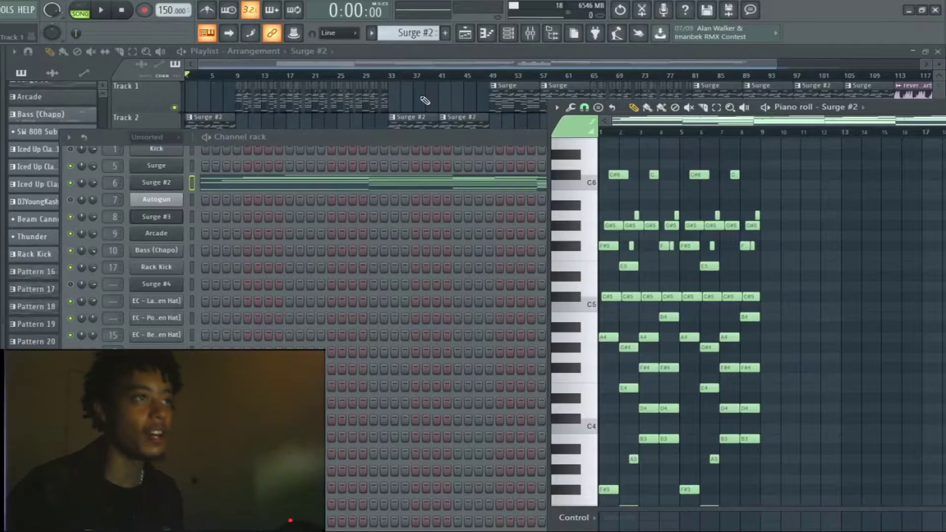
# Place Surge #2, Autogun, Surge #3, Bass (Chapo) and Iced Up Clap - Rim 1 clips at bar 1 on Tracks 20 to 24
pyautogui.click(425, 100)
pyautogui.scroll(-6, 425, 100)
pyautogui.scroll(3, 94, 140)
pyautogui.scroll(1, 74, 197)
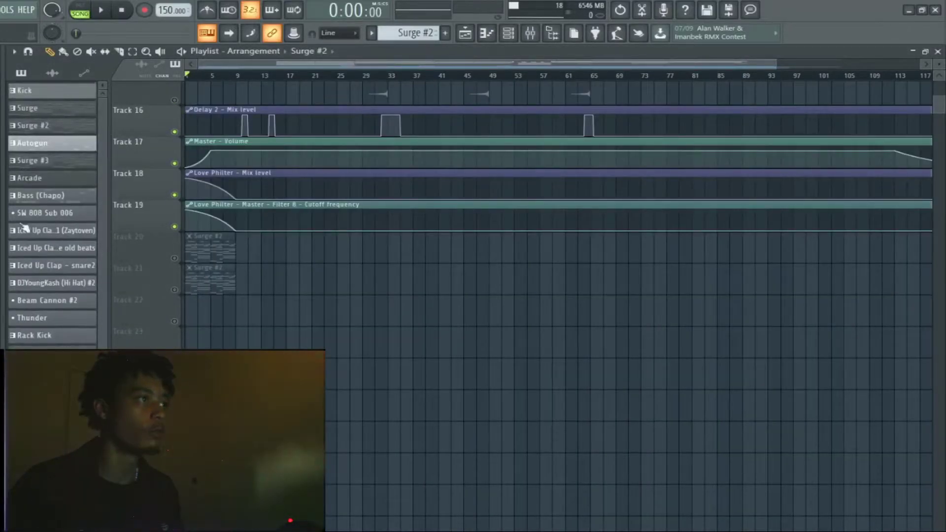
pyautogui.click(54, 152)
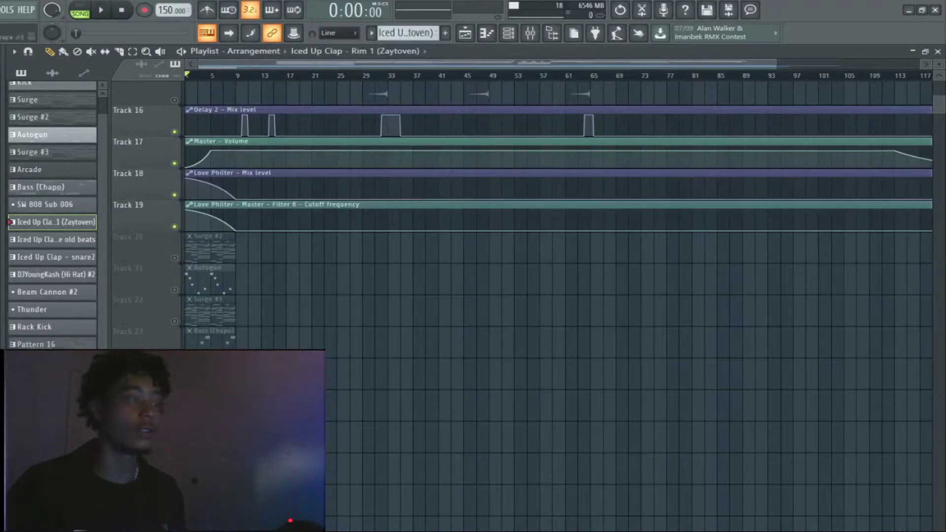
# Duplicate the clips on Tracks 20 to 24 through bar 96 and erase early clips so the layers enter in stages
pyautogui.moveTo(267, 321); pyautogui.dragTo(199, 200)
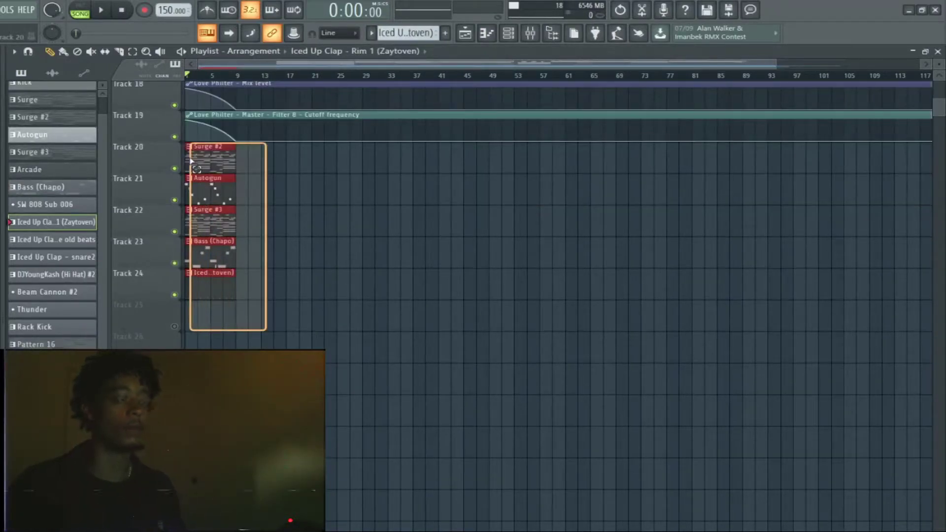
pyautogui.moveTo(191, 161); pyautogui.dragTo(189, 158)
pyautogui.scroll(-2, 926, 118)
pyautogui.hotkey('ctrl', 'b')
pyautogui.hotkey('ctrl', 'b')
pyautogui.hotkey('ctrl', 'b')
pyautogui.hotkey('ctrl', 'b')
pyautogui.hotkey('ctrl', 'b')
pyautogui.hotkey('ctrl', 'b')
pyautogui.hotkey('ctrl', 'b')
pyautogui.hotkey('ctrl', 'b')
pyautogui.hotkey('ctrl', 'b')
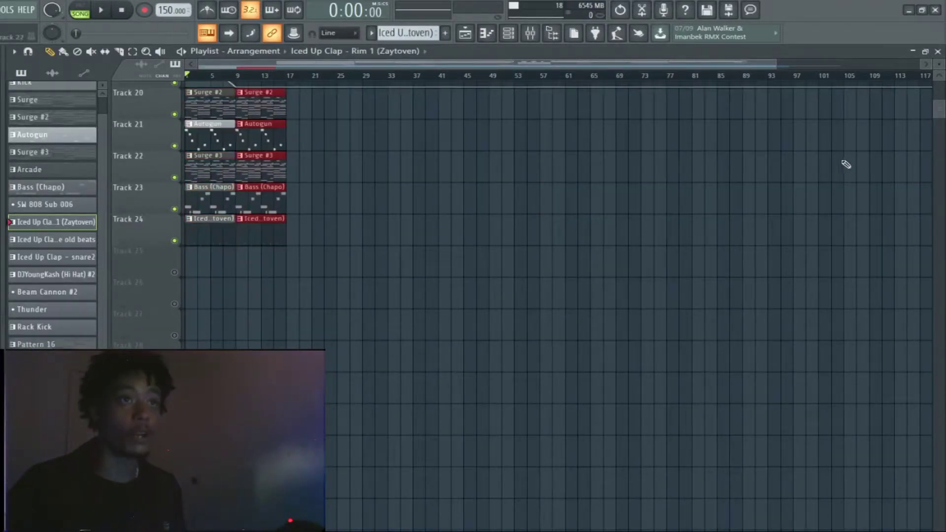
pyautogui.hotkey('ctrl', 'b')
pyautogui.hotkey('ctrl', 'b')
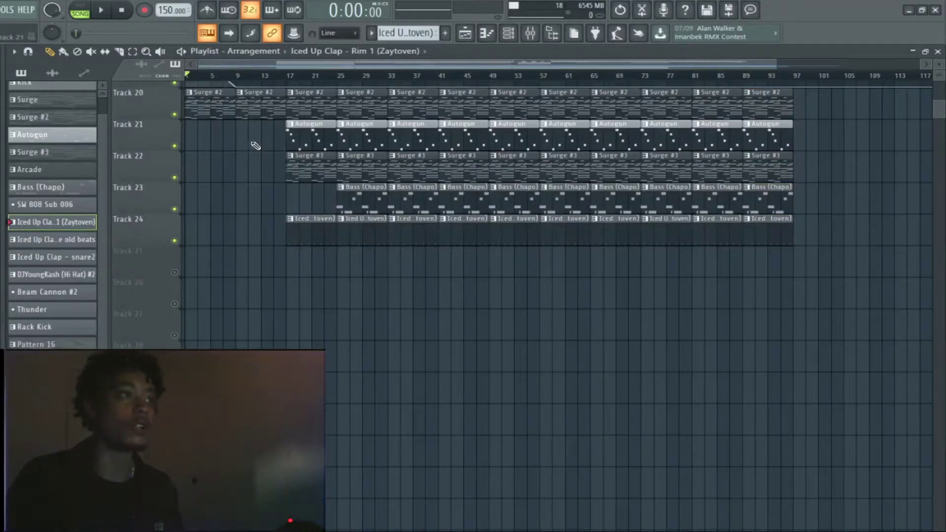
pyautogui.moveTo(361, 254)
pyautogui.mouseDown()
pyautogui.moveTo(461, 170)
pyautogui.moveTo(733, 150)
pyautogui.mouseUp()
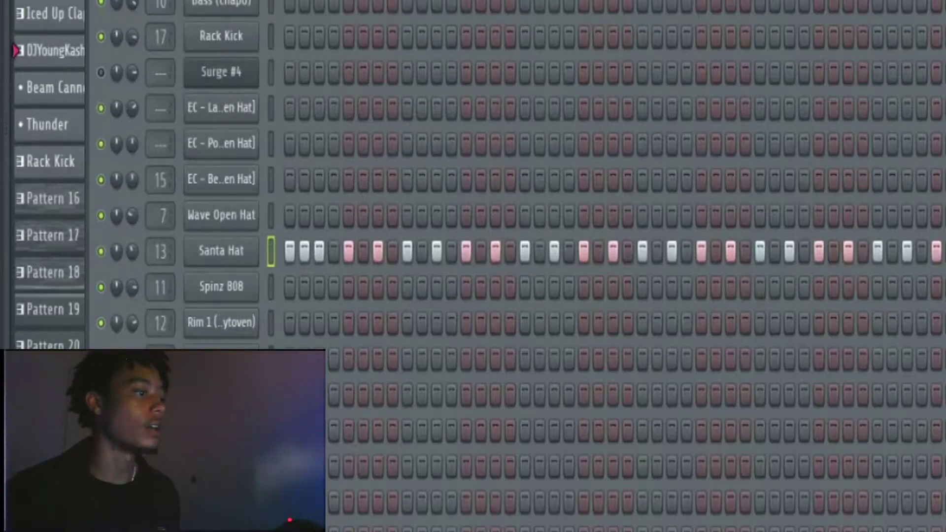
# Play the Santa Hat hi-hat pattern on its own in the piano roll
pyautogui.press('F7')
pyautogui.click(79, 10)
pyautogui.press('space')
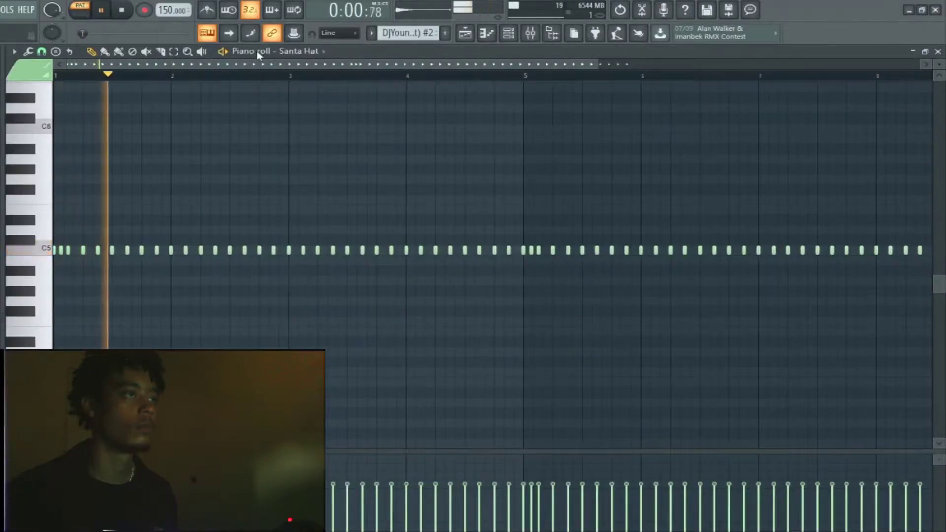
pyautogui.moveTo(255, 62); pyautogui.dragTo(277, 75)
pyautogui.press('space')
# Inspect the Glitch2 effect on the HH mixer track and play the Rim 1 (Zaytoven) pattern in the piano roll
pyautogui.press('F9')
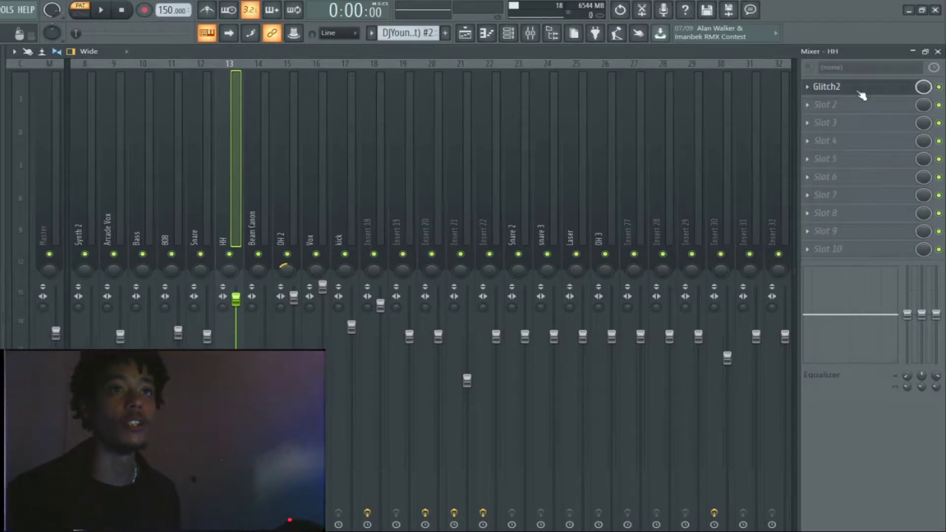
pyautogui.click(832, 87)
pyautogui.moveTo(555, 173); pyautogui.dragTo(527, 138)
pyautogui.press('space')
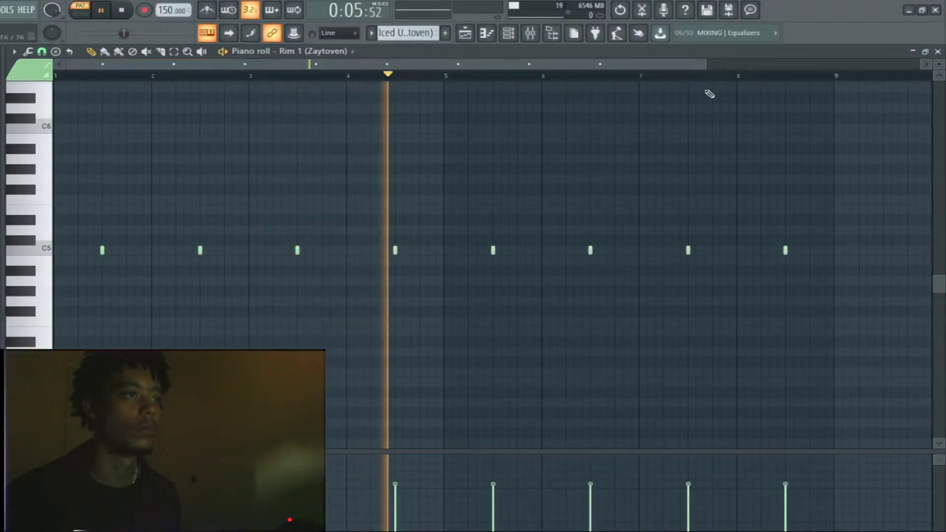
pyautogui.click(913, 52)
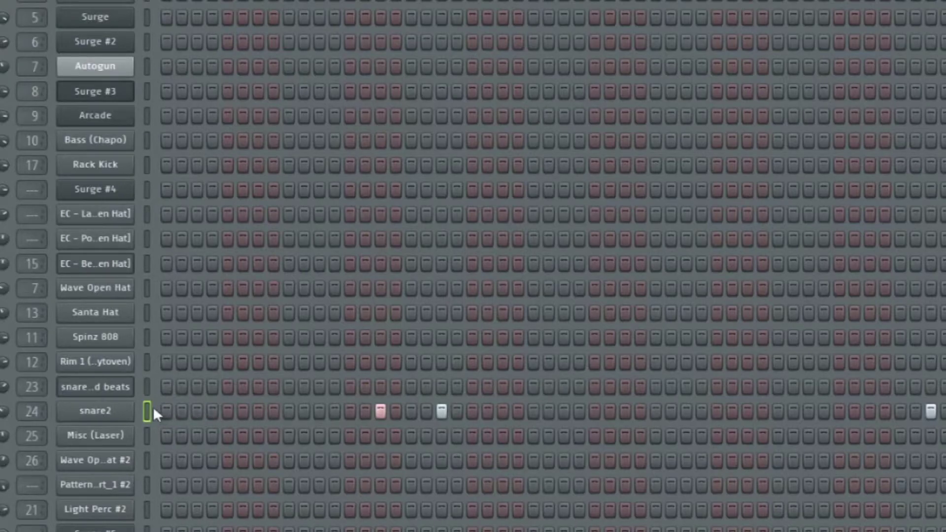
# Open the snare2 channel's notes in a maximized piano roll and examine the first eight bars up close
pyautogui.rightClick(95, 411)
pyautogui.click(95, 410)
pyautogui.rightClick(95, 411)
pyautogui.click(118, 416)
pyautogui.moveTo(895, 170); pyautogui.dragTo(842, 174)
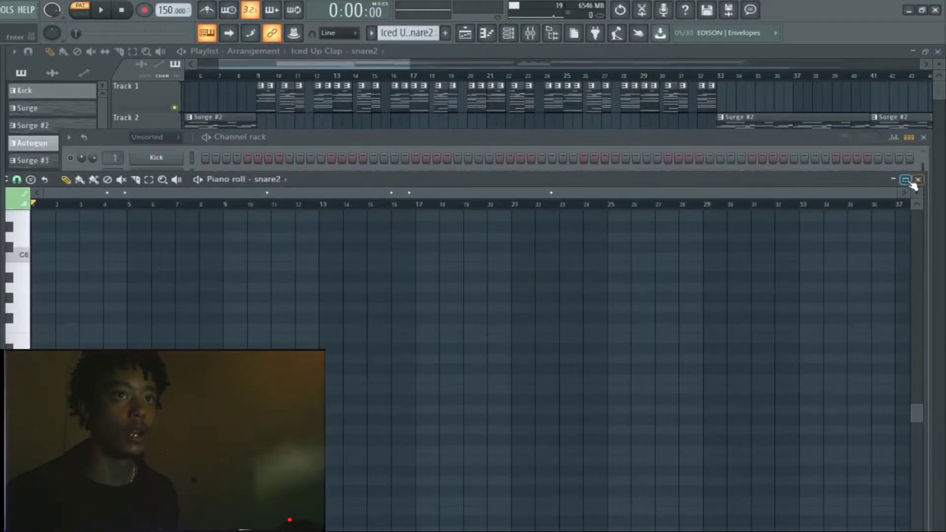
pyautogui.click(908, 180)
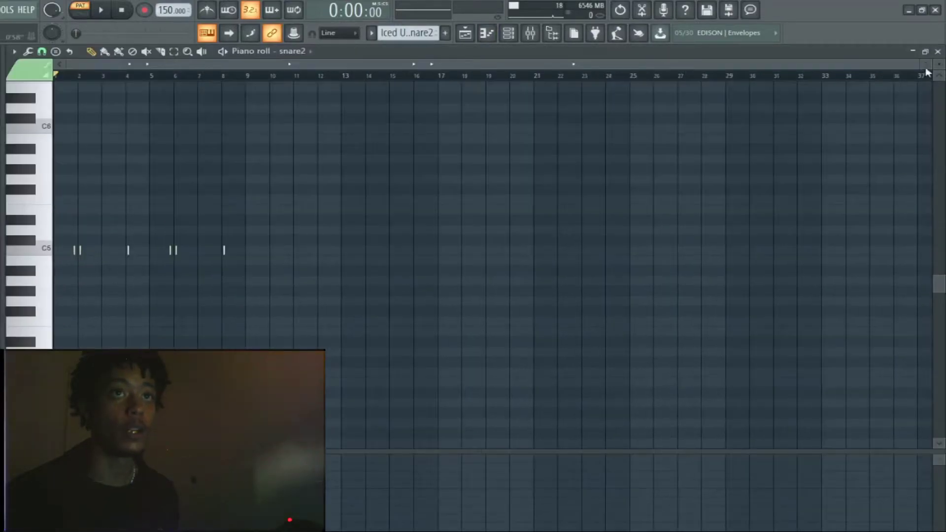
pyautogui.moveTo(916, 64); pyautogui.dragTo(649, 64)
pyautogui.click(294, 259)
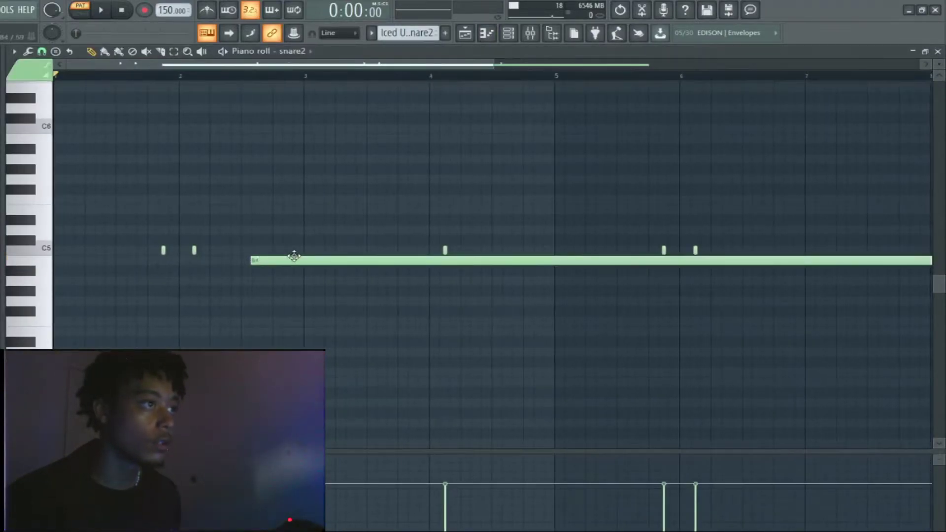
pyautogui.rightClick(284, 262)
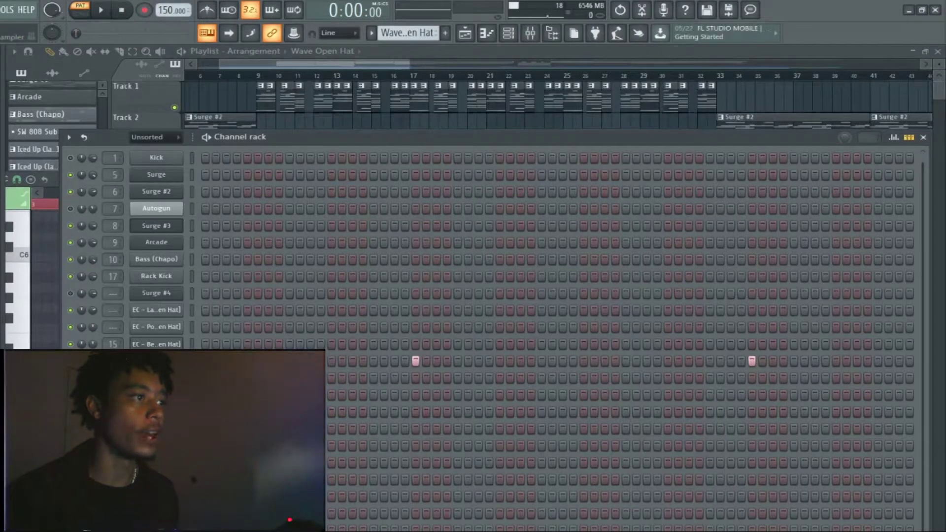
# Play the Wave Open Hat and Misc (Laser) patterns in the piano roll
pyautogui.click(156, 362)
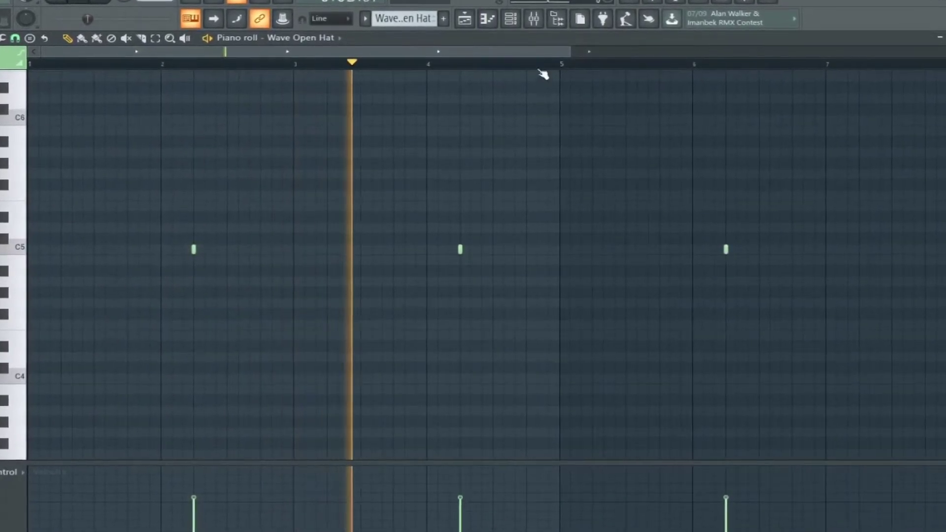
pyautogui.moveTo(584, 49); pyautogui.dragTo(733, 29)
pyautogui.press('space')
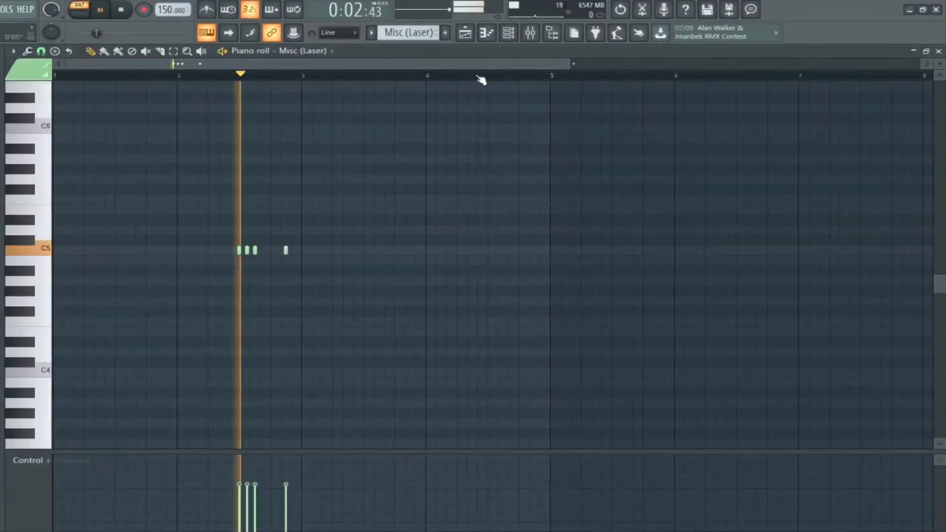
pyautogui.moveTo(478, 77); pyautogui.dragTo(597, 77)
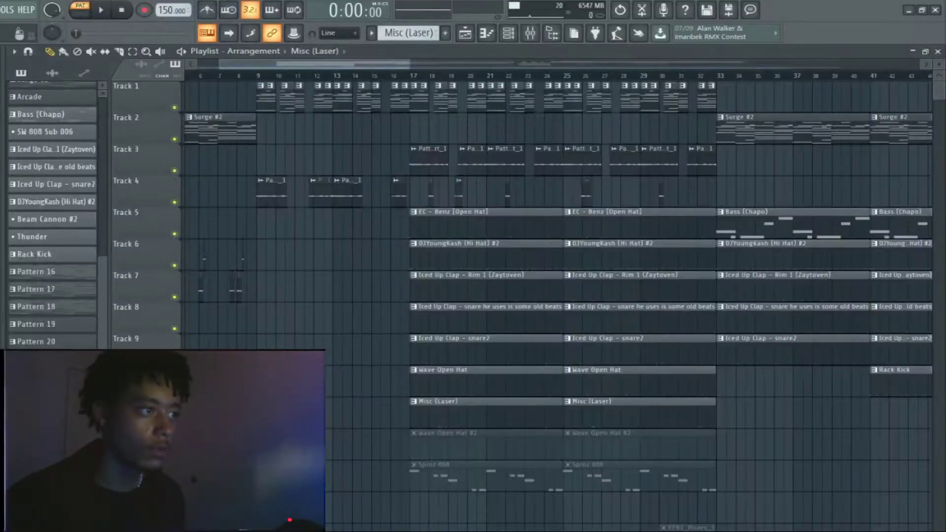
# Open the Spinz 808 notes in a maximized piano roll and play the pattern
pyautogui.doubleClick(431, 448)
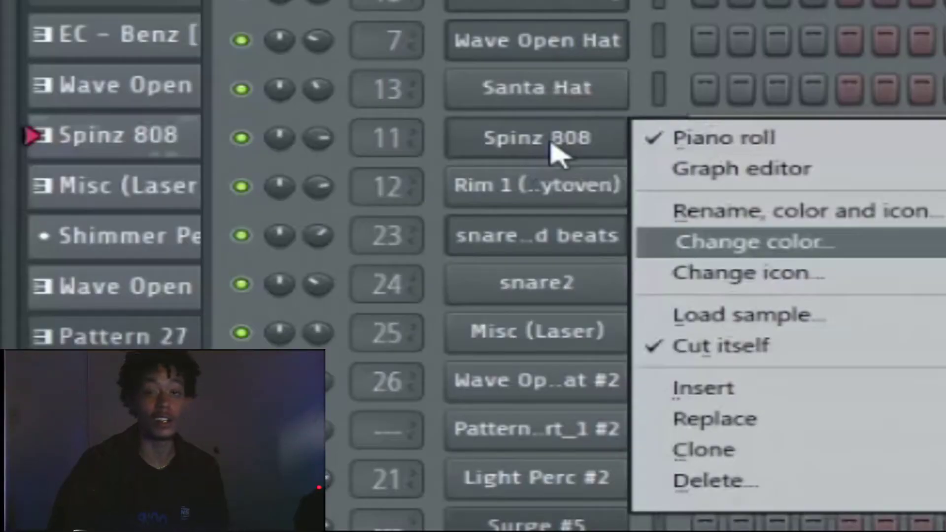
pyautogui.click(552, 144)
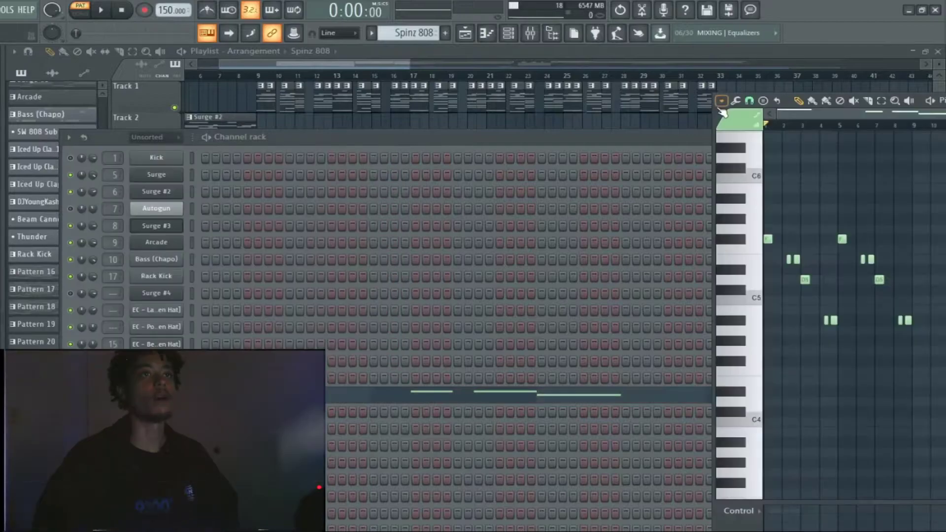
pyautogui.click(722, 100)
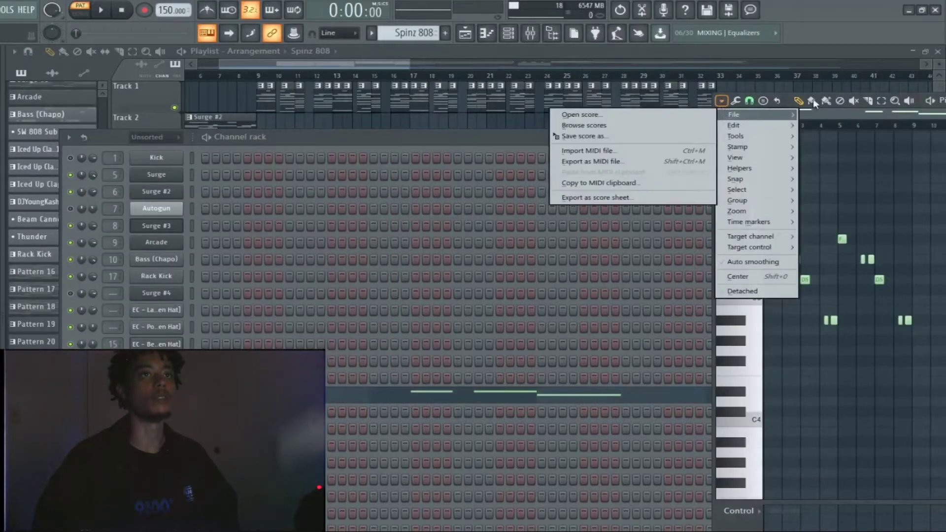
pyautogui.doubleClick(788, 100)
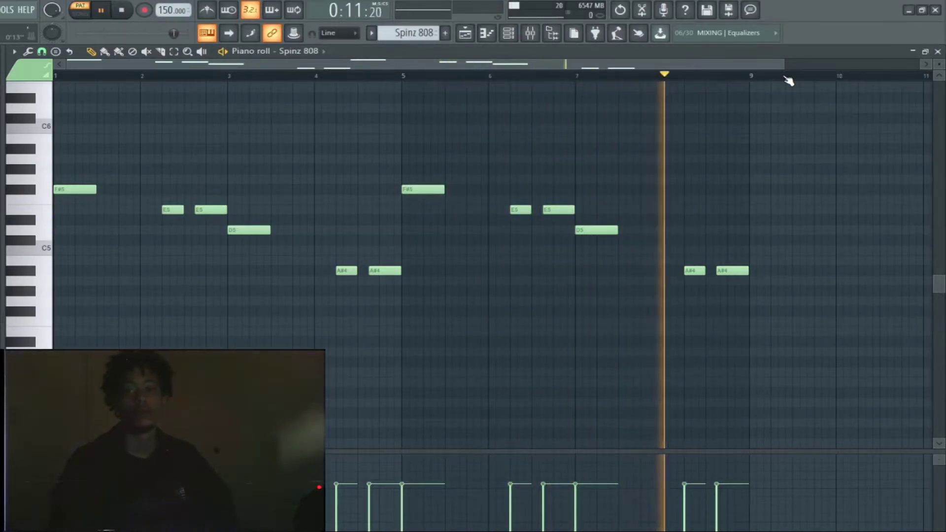
pyautogui.press('space')
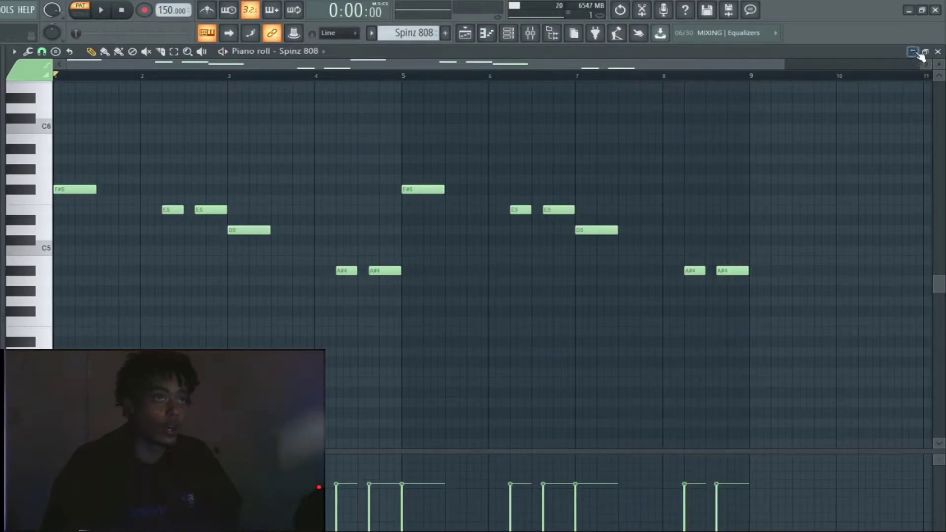
# Inspect the Spinz 808 channel's sample settings and precomputed effects, and the Fruity Fast Dist on the Bass mixer track
pyautogui.click(914, 52)
pyautogui.click(156, 395)
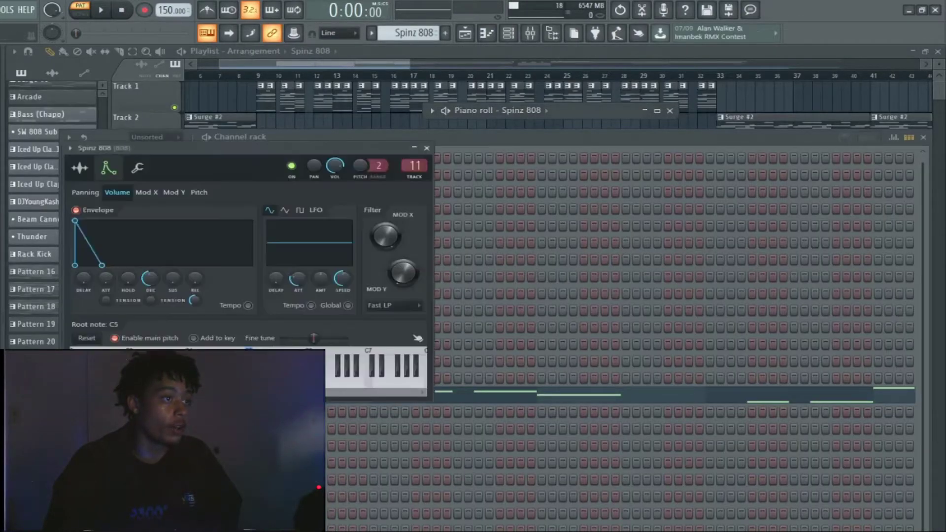
pyautogui.click(80, 169)
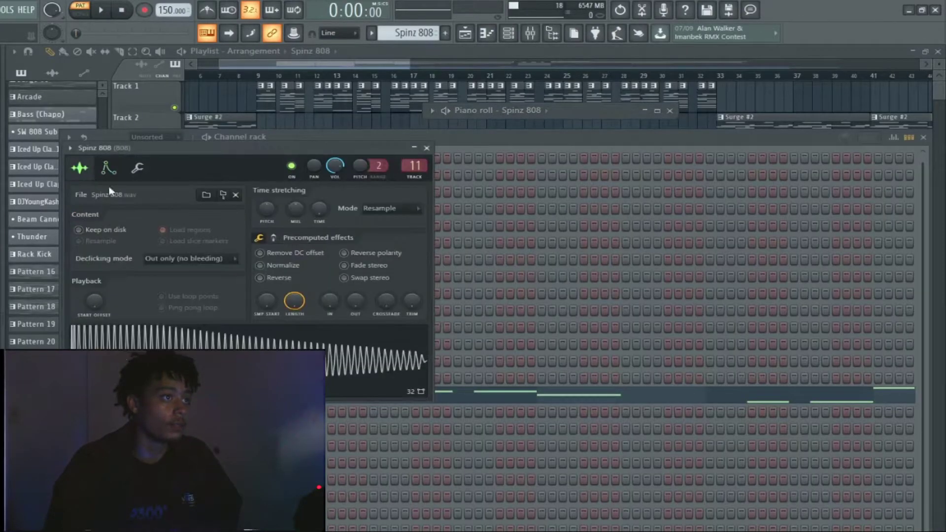
pyautogui.click(275, 238)
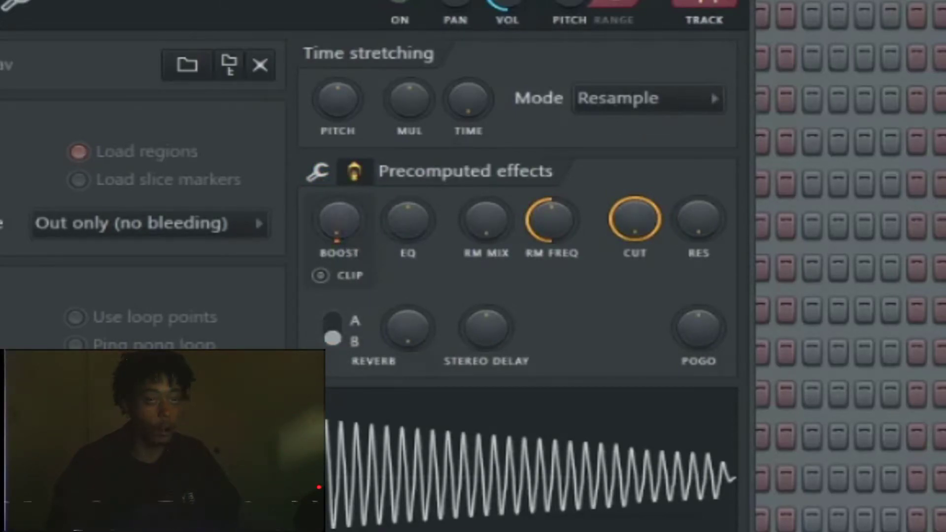
pyautogui.press('Escape')
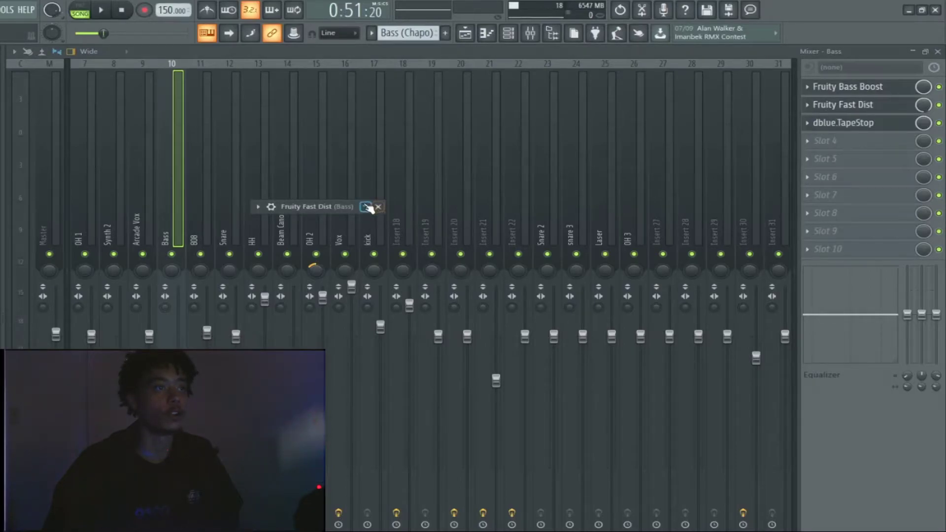
pyautogui.click(368, 207)
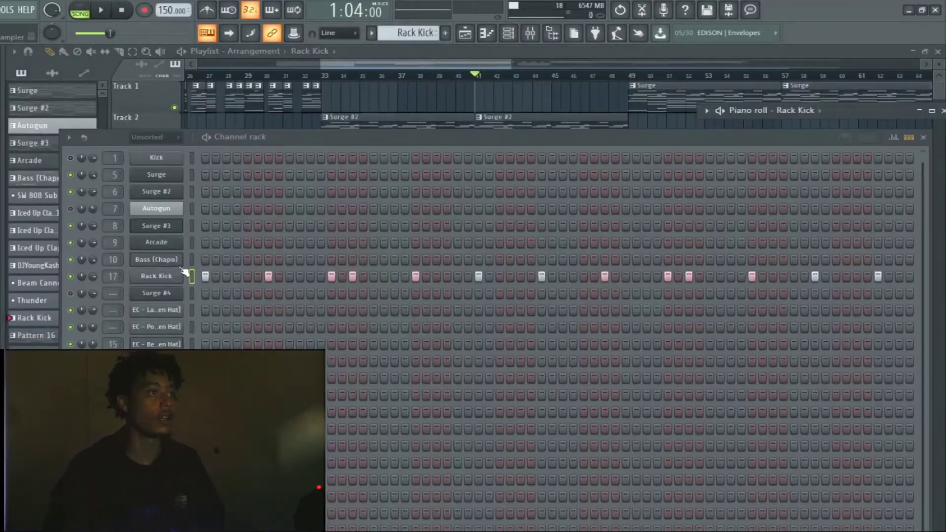
# Open the Rack Kick notes in the piano roll and play the pattern on its own
pyautogui.rightClick(183, 272)
pyautogui.click(202, 275)
pyautogui.click(83, 9)
pyautogui.press('space')
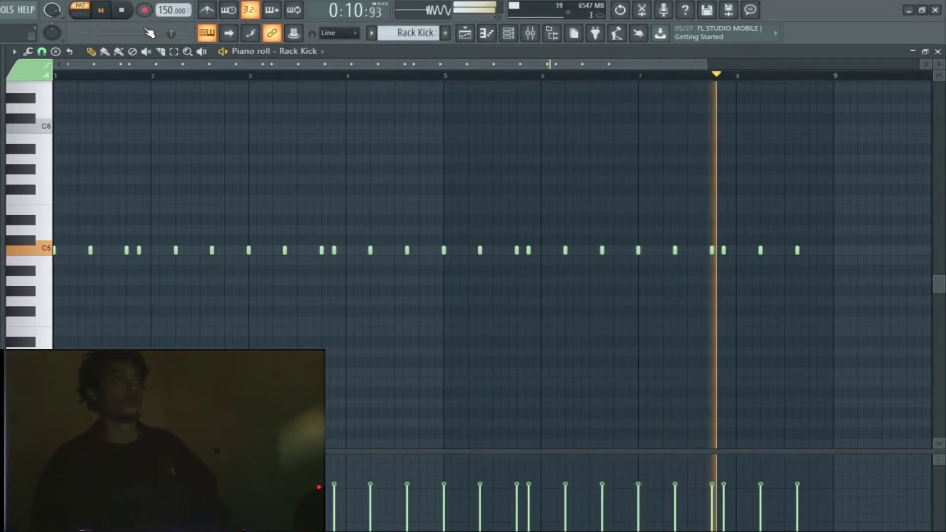
pyautogui.press('space')
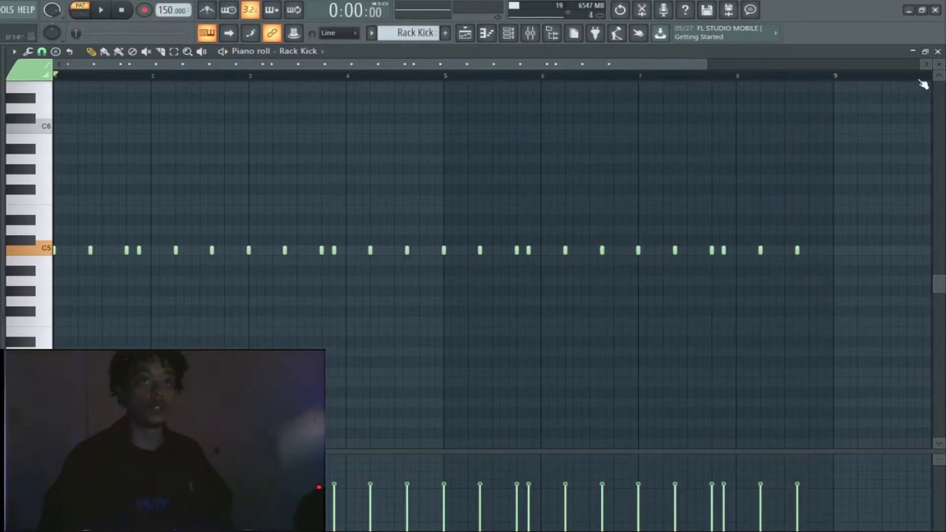
pyautogui.click(915, 52)
# Play the arrangement from bar 17 in the playlist to review the layered drum tracks
pyautogui.click(452, 63)
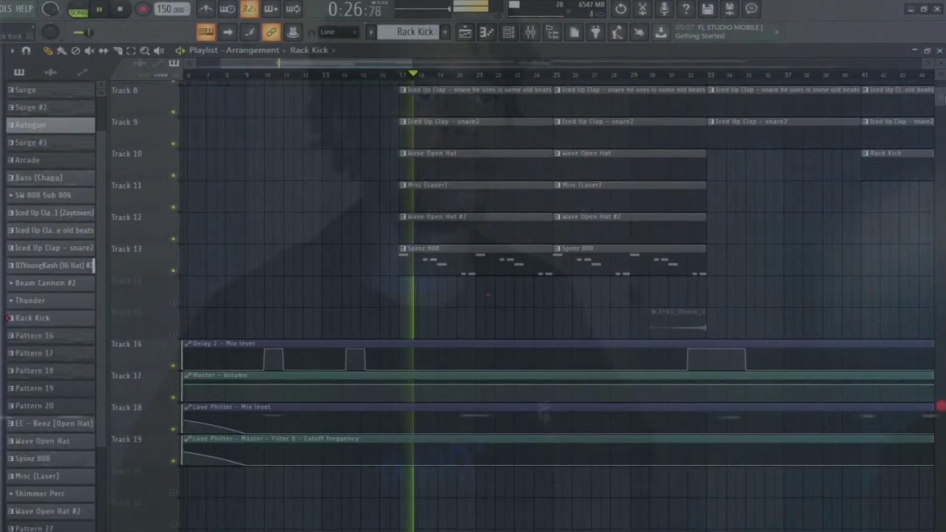
pyautogui.moveTo(945, 98); pyautogui.dragTo(943, 91)
pyautogui.moveTo(226, 63); pyautogui.dragTo(268, 63)
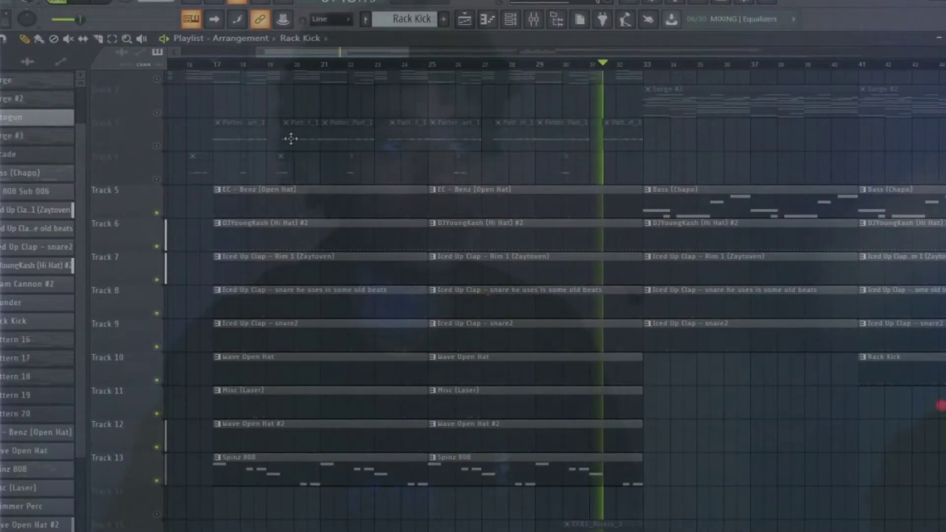
# Play the arrangement from about bar 32 onward, following the bass section and the EFB1_Risers_3 clip with its delay automation, and stop playback
pyautogui.moveTo(284, 51); pyautogui.dragTo(326, 57)
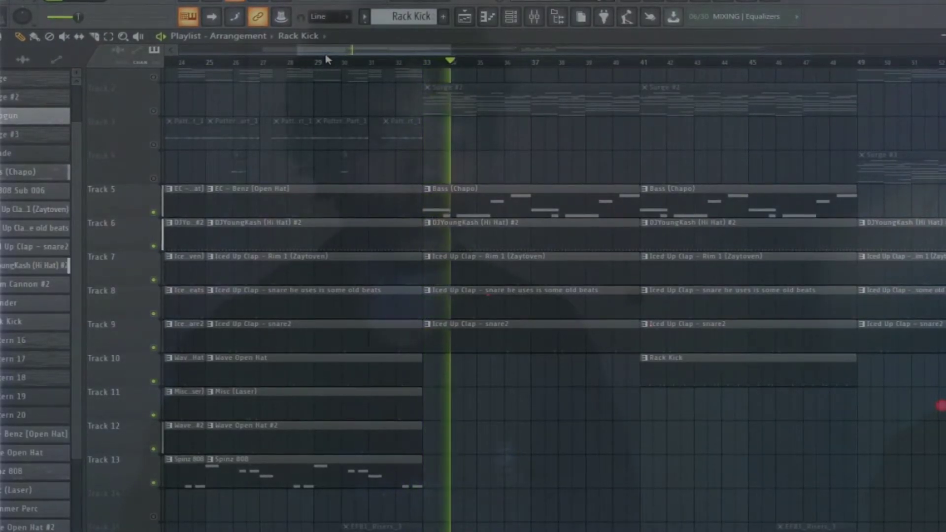
pyautogui.moveTo(348, 59); pyautogui.dragTo(369, 59)
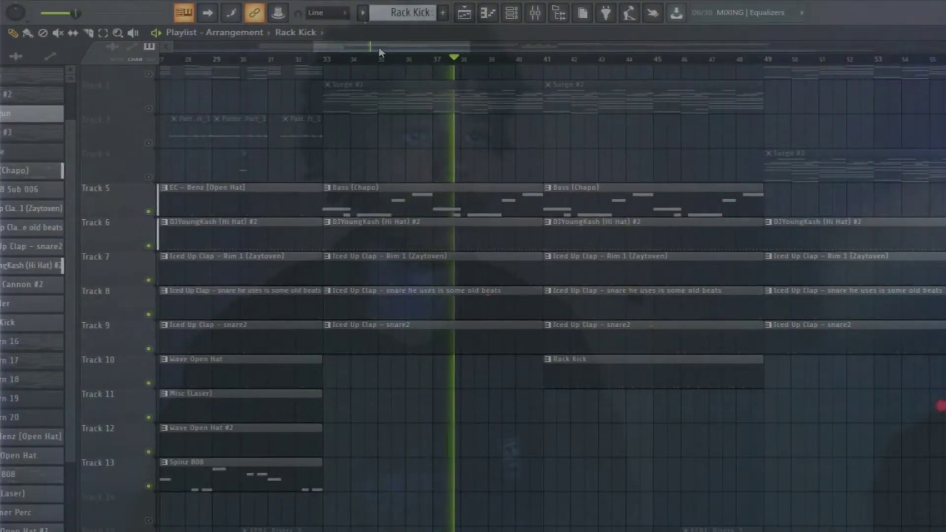
pyautogui.moveTo(379, 52); pyautogui.dragTo(398, 51)
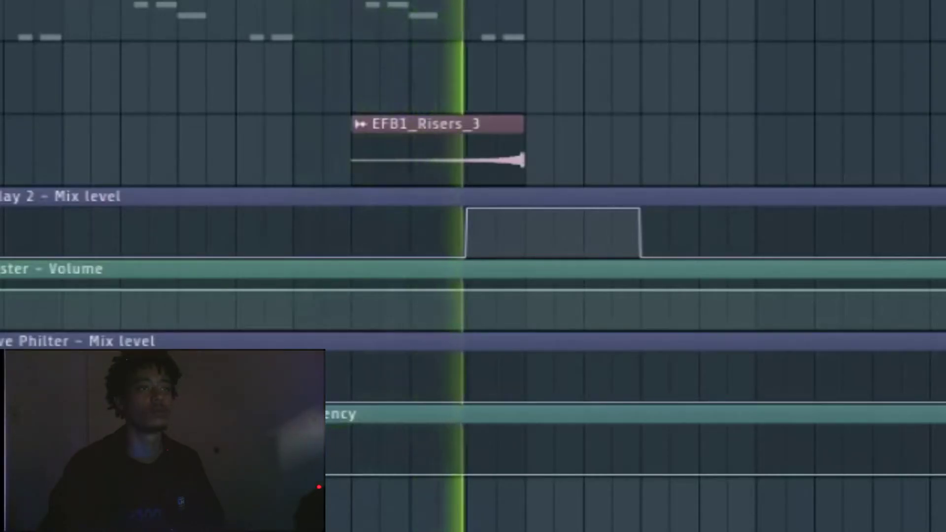
pyautogui.press('space')
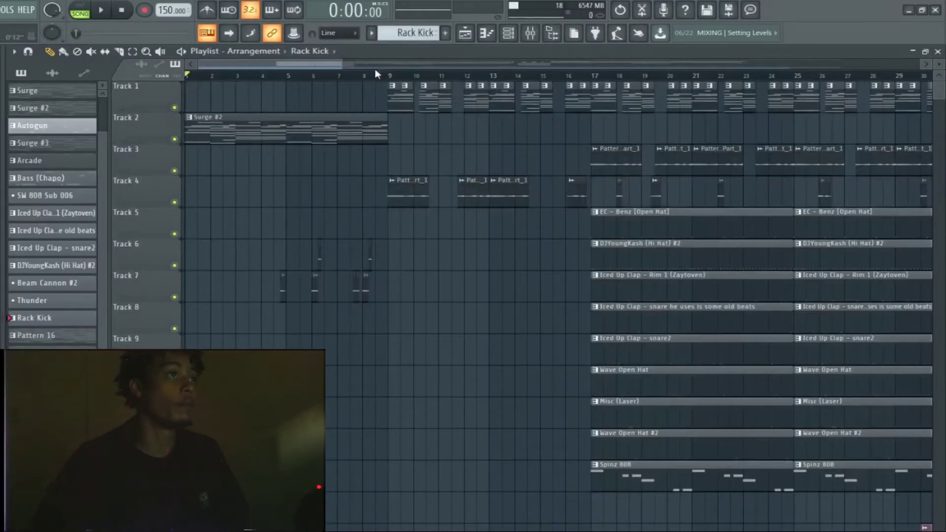
# Select bars 97 to 113 at the end of the arrangement and start exporting them as a Wave file
pyautogui.scroll(-6, 377, 74)
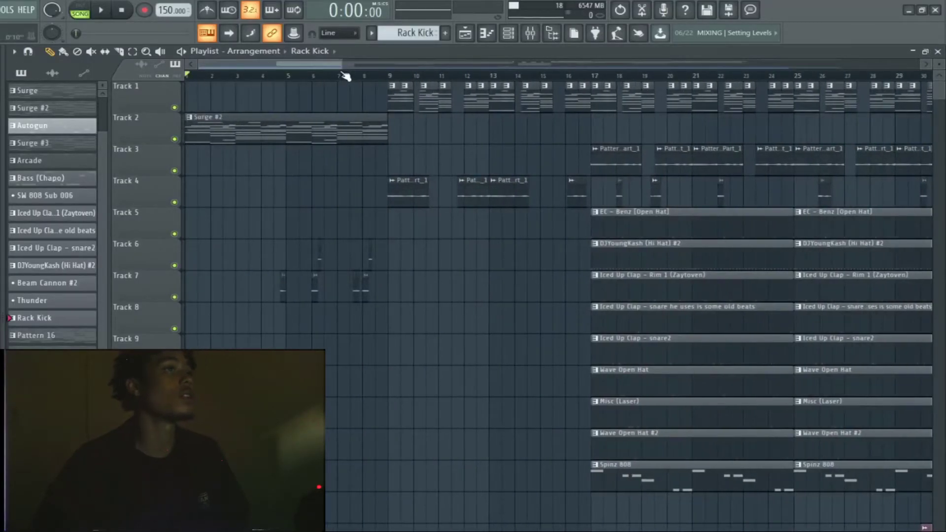
pyautogui.scroll(-4, 651, 104)
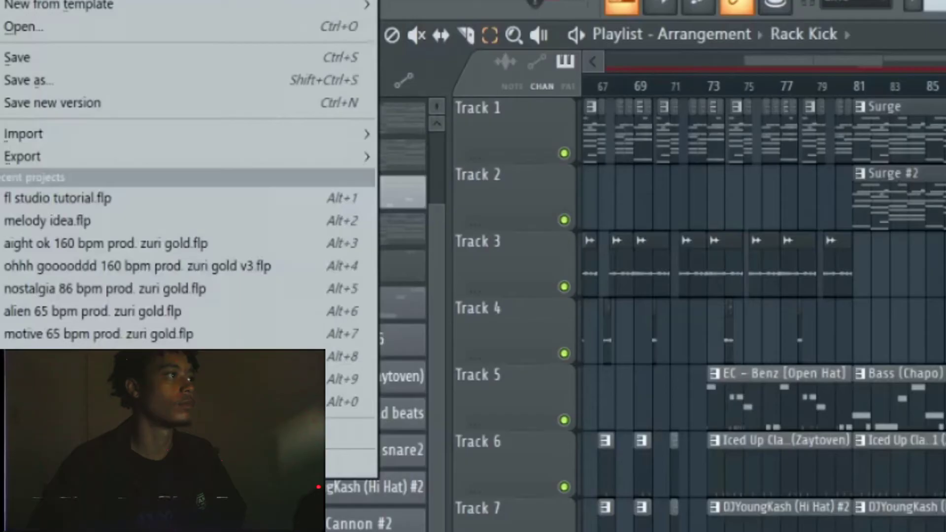
pyautogui.moveTo(76, 163)
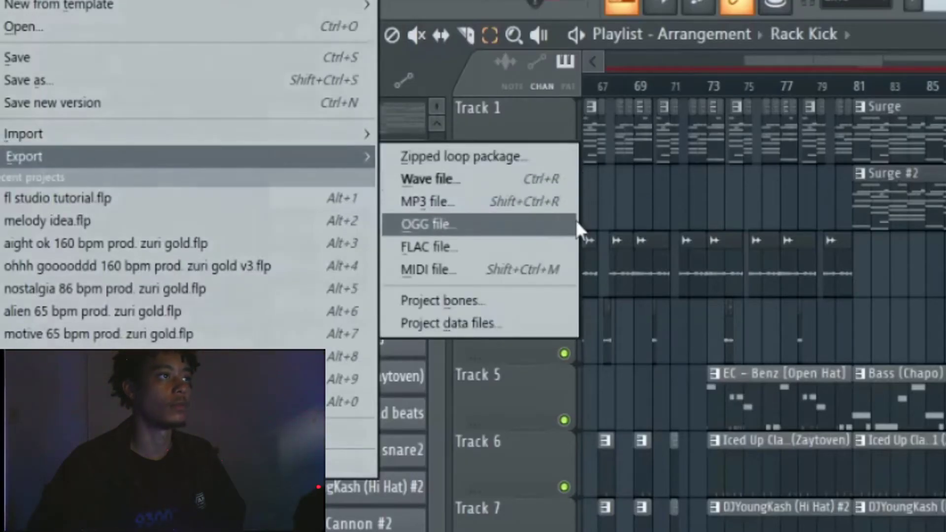
pyautogui.click(538, 172)
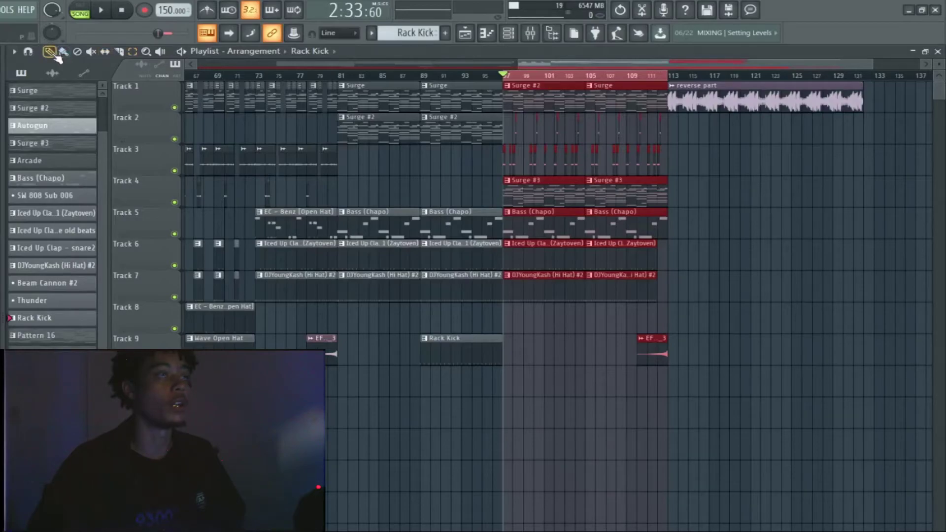
# Deselect the playlist clips and inspect the reverse part sample's settings, including its Reverse effect
pyautogui.click(843, 149)
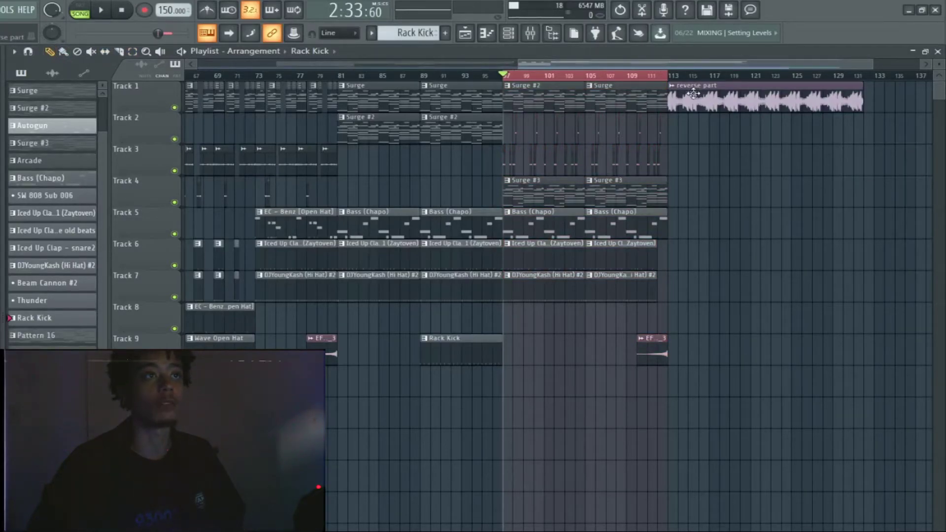
pyautogui.doubleClick(842, 108)
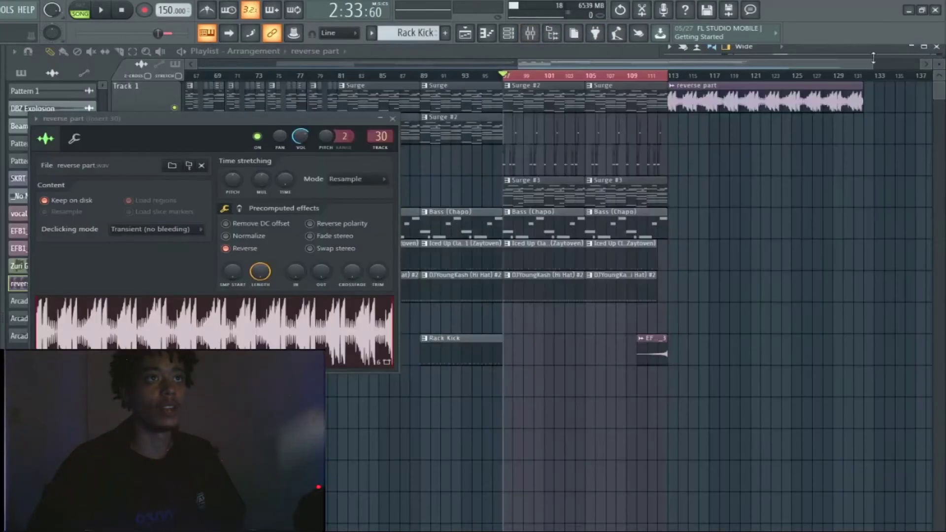
pyautogui.press('Escape')
# Open the Master track's volume fader options in the mixer and choose to create an automation clip
pyautogui.moveTo(525, 65); pyautogui.dragTo(257, 85)
pyautogui.press('space')
pyautogui.scroll(-4, 689, 126)
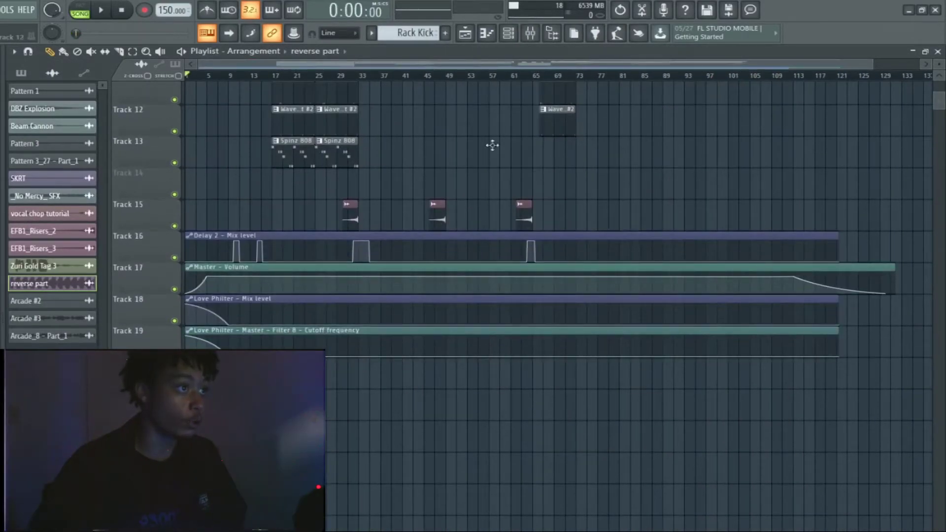
pyautogui.moveTo(870, 64); pyautogui.dragTo(792, 97)
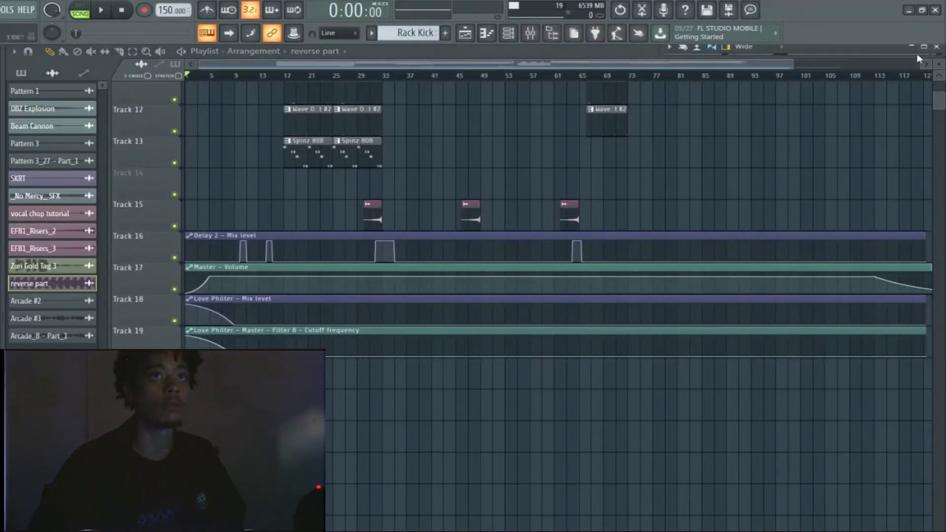
pyautogui.click(936, 47)
pyautogui.click(47, 207)
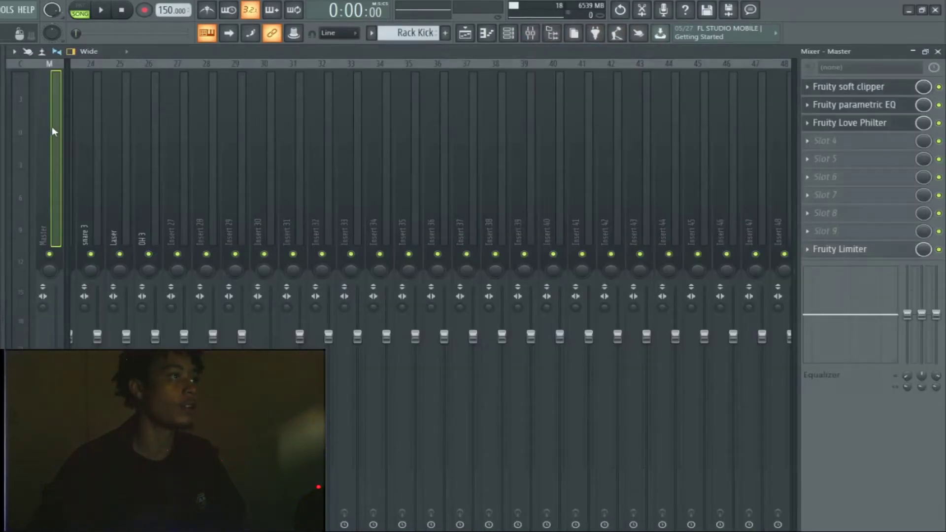
pyautogui.rightClick(54, 530)
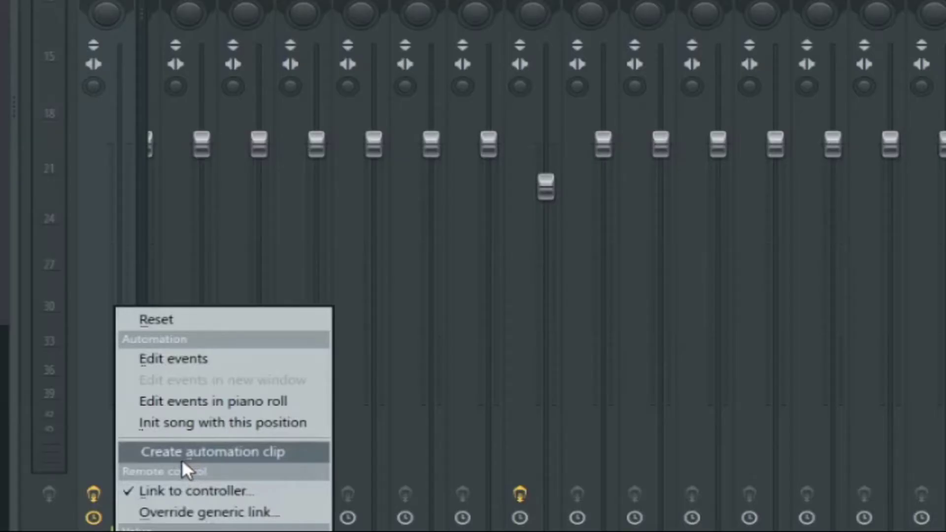
pyautogui.click(185, 459)
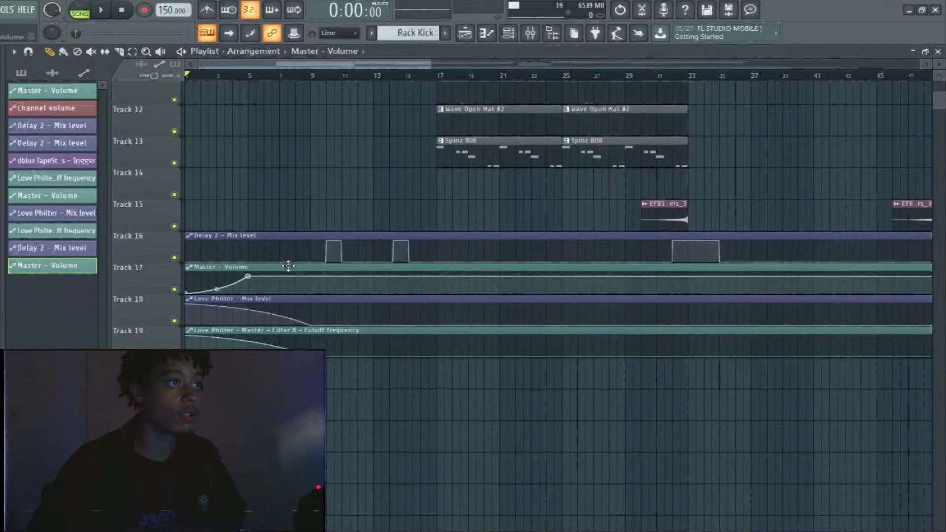
# Move the Master Volume automation clip to Track 14 and back to Track 17, and examine its fades at both ends of the song
pyautogui.moveTo(288, 267); pyautogui.dragTo(243, 179)
pyautogui.scroll(2, 241, 172)
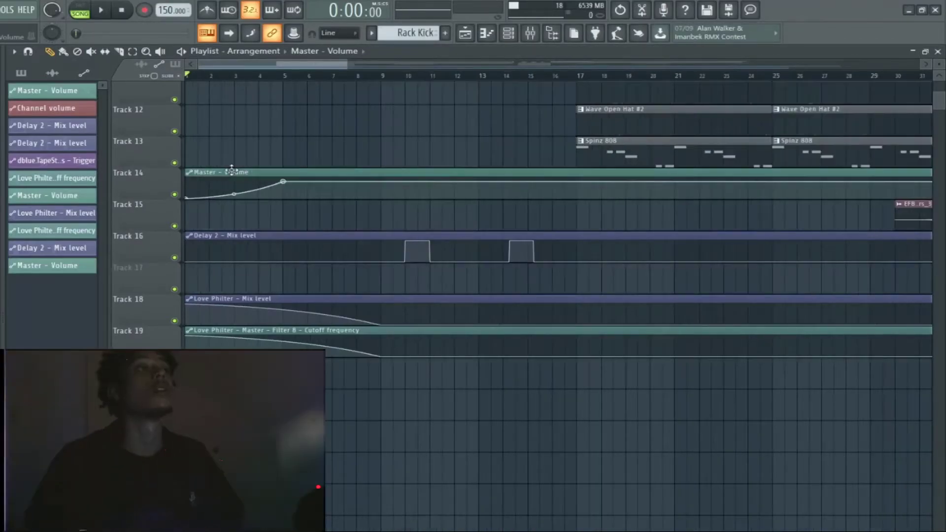
pyautogui.moveTo(231, 171); pyautogui.dragTo(216, 268)
pyautogui.moveTo(249, 64); pyautogui.dragTo(778, 106)
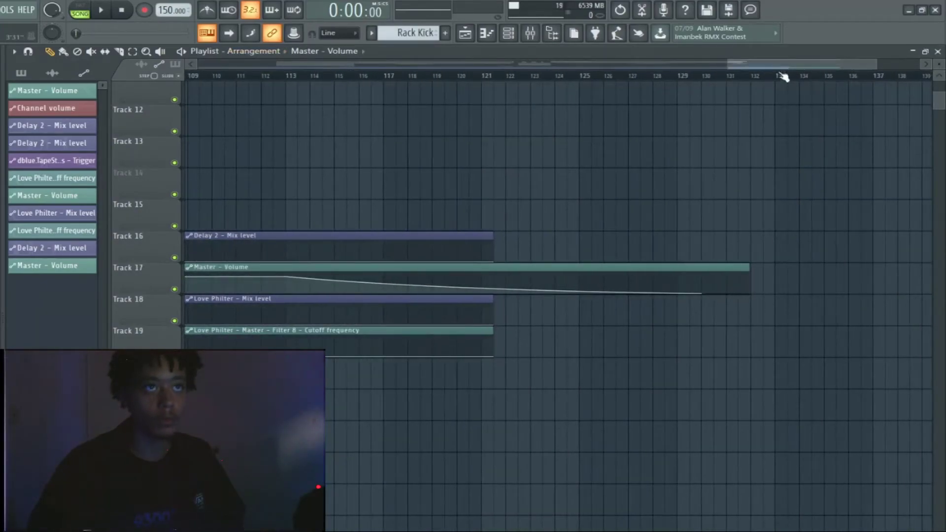
pyautogui.moveTo(771, 63); pyautogui.dragTo(90, 185)
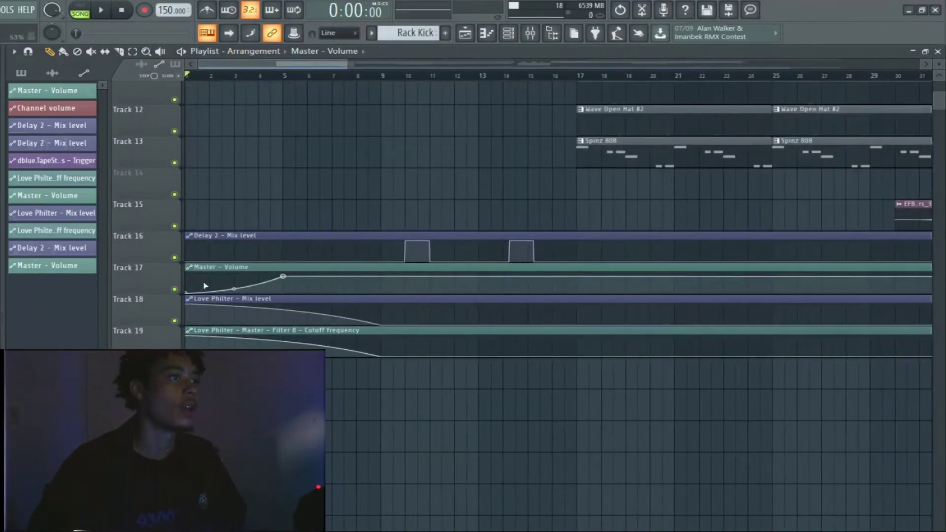
# Open the mix level options of Fruity Love Philter on the Master track and return to its automation clips in the playlist
pyautogui.click(531, 34)
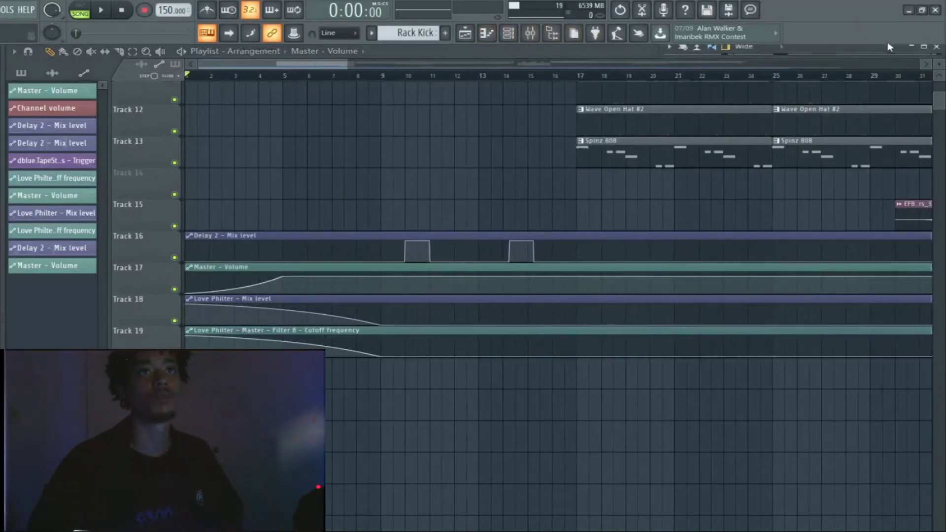
pyautogui.click(926, 48)
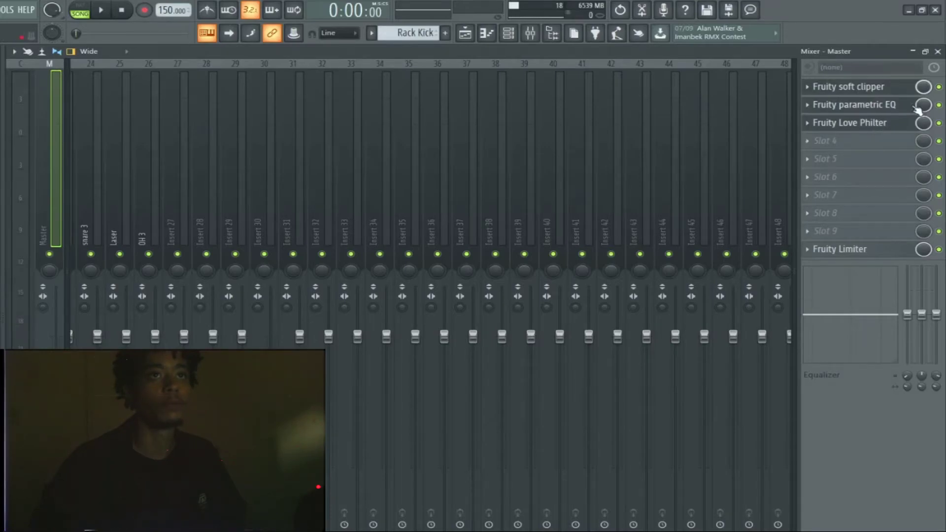
pyautogui.rightClick(924, 123)
pyautogui.click(924, 51)
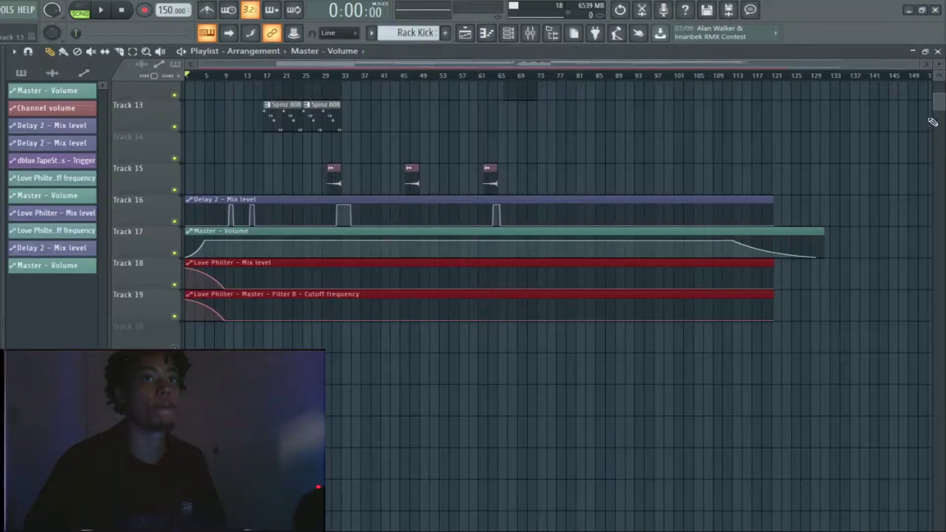
pyautogui.scroll(5, 870, 110)
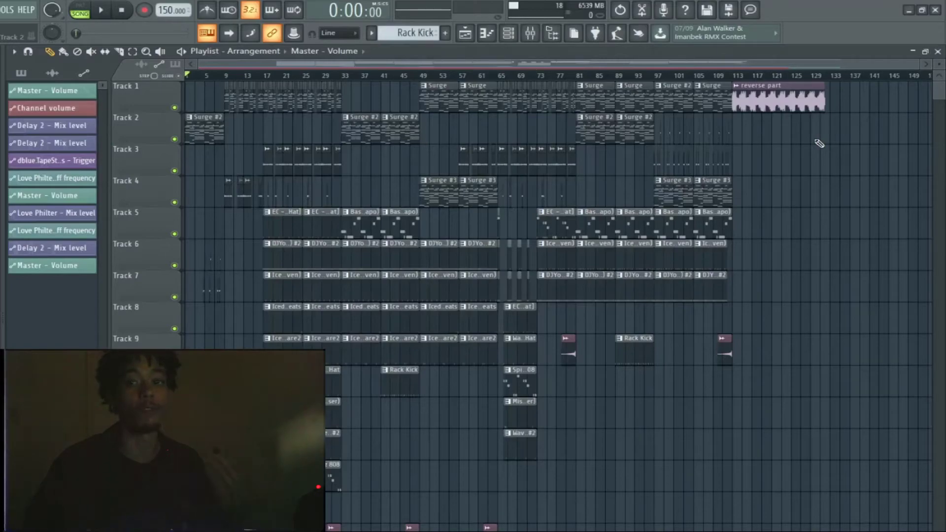
# Inspect the Fruity parametric EQ bands on the Master mixer track and close the plugin window
pyautogui.click(531, 36)
pyautogui.click(924, 47)
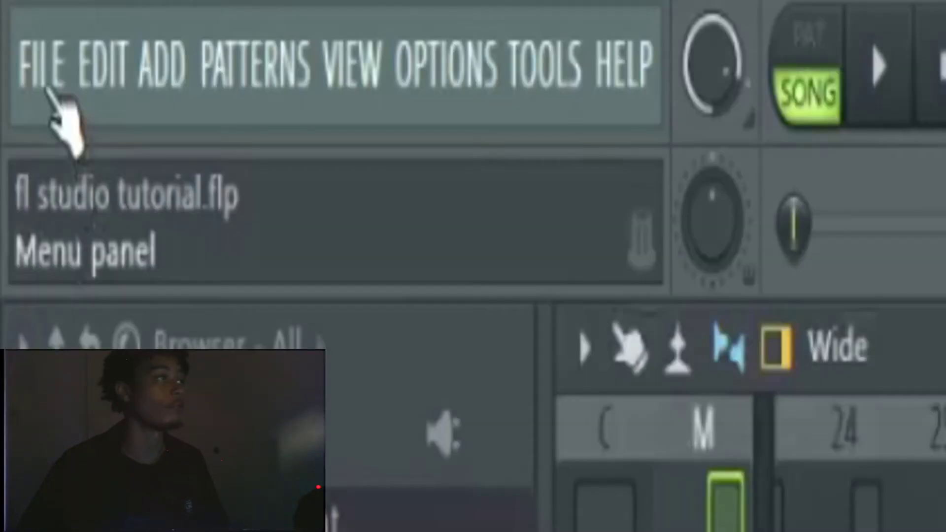
pyautogui.click(49, 94)
pyautogui.moveTo(147, 306)
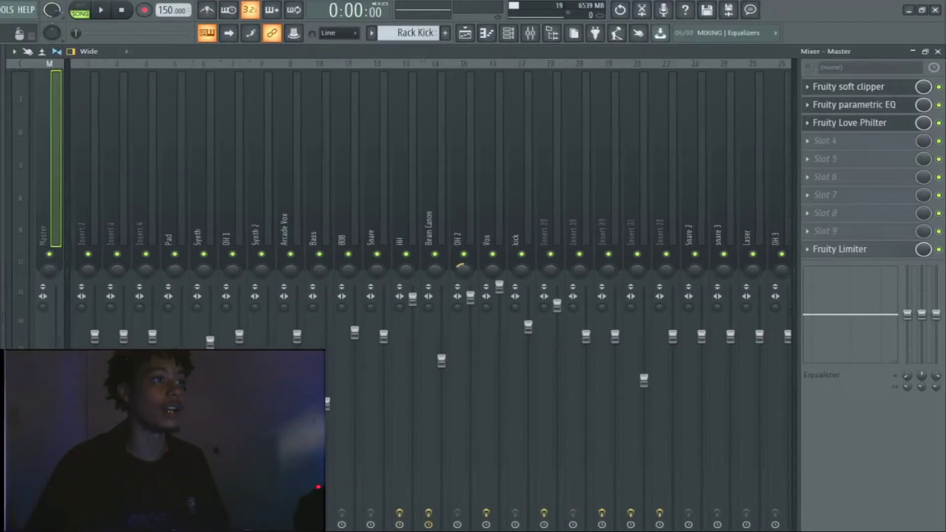
pyautogui.hscroll(-3, 430, 295)
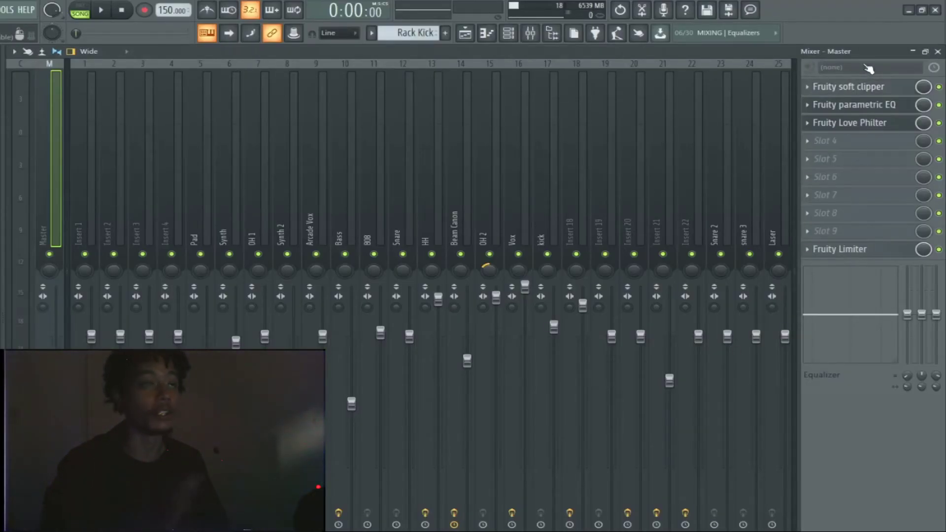
pyautogui.click(828, 106)
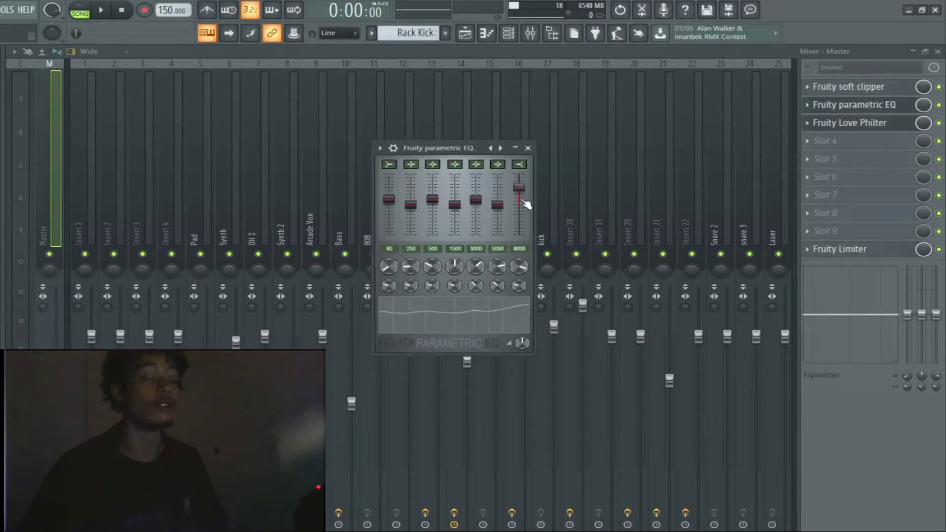
pyautogui.click(515, 148)
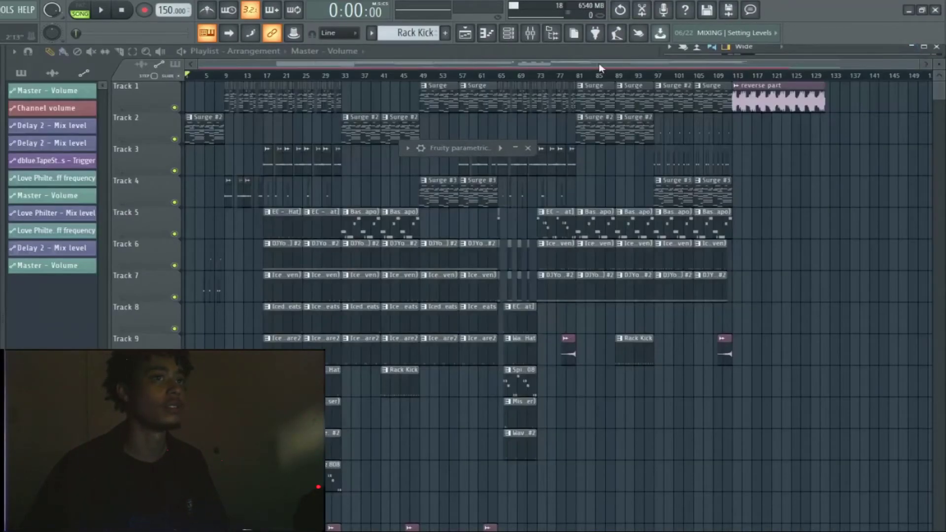
# Set up a full-song WAV export named fl studio tutorial.wav with split mixer tracks turned on
pyautogui.moveTo(940, 93); pyautogui.dragTo(939, 92)
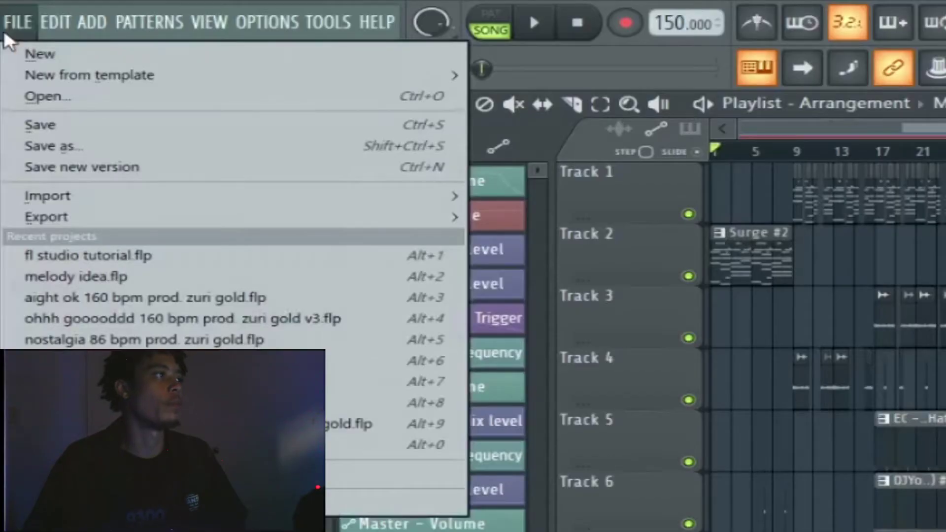
pyautogui.moveTo(96, 219)
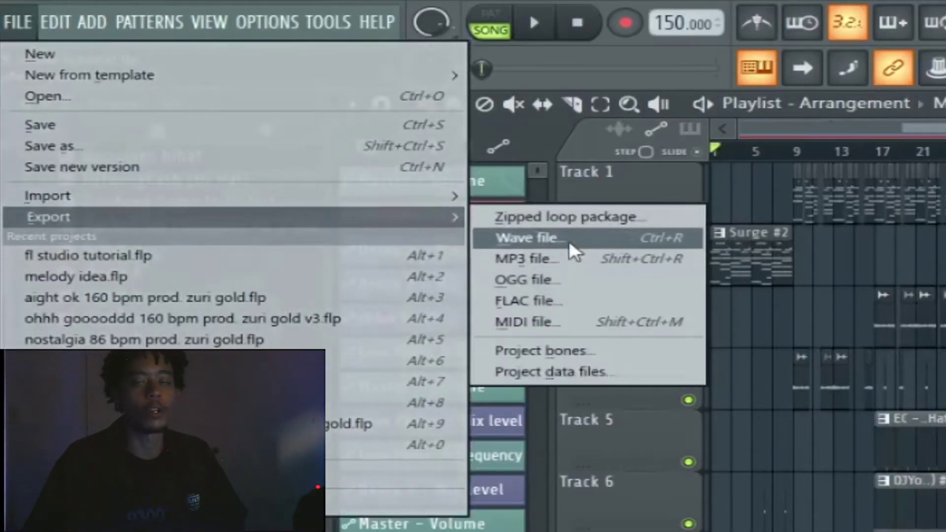
pyautogui.click(570, 249)
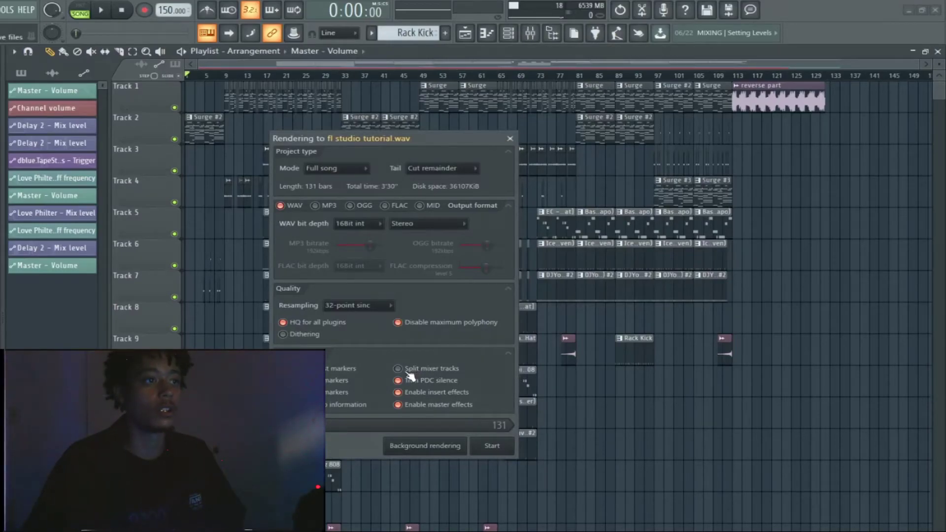
pyautogui.click(407, 373)
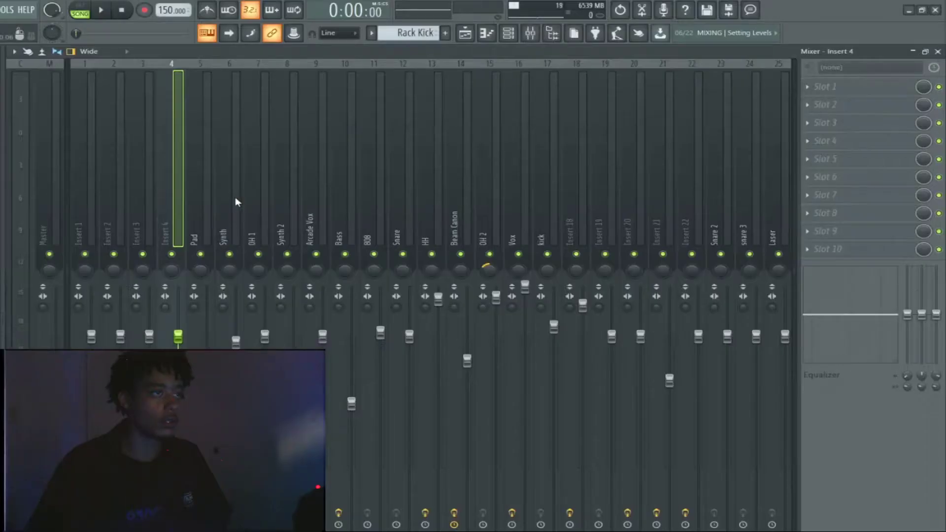
# Look through the effects on the Synth, 808 and Bass mixer tracks and return to the playlist
pyautogui.click(237, 197)
pyautogui.click(365, 182)
pyautogui.click(352, 180)
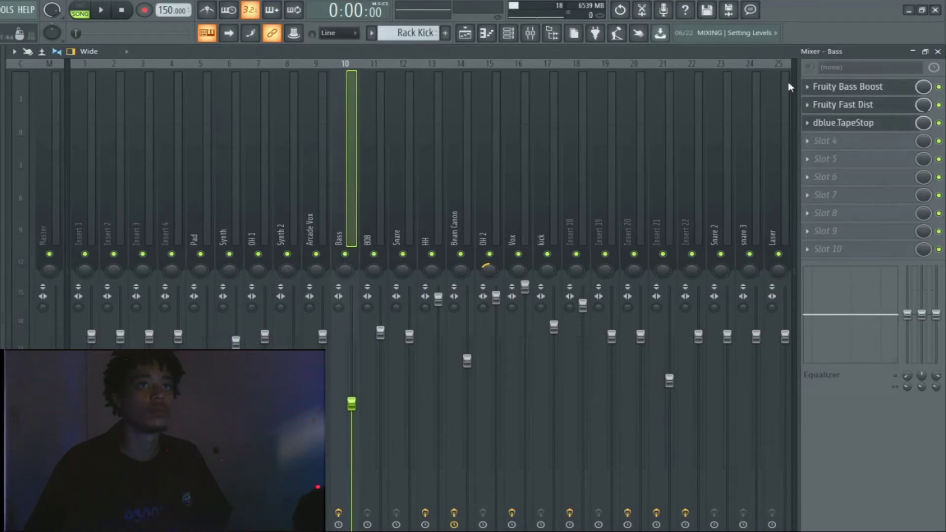
pyautogui.click(914, 51)
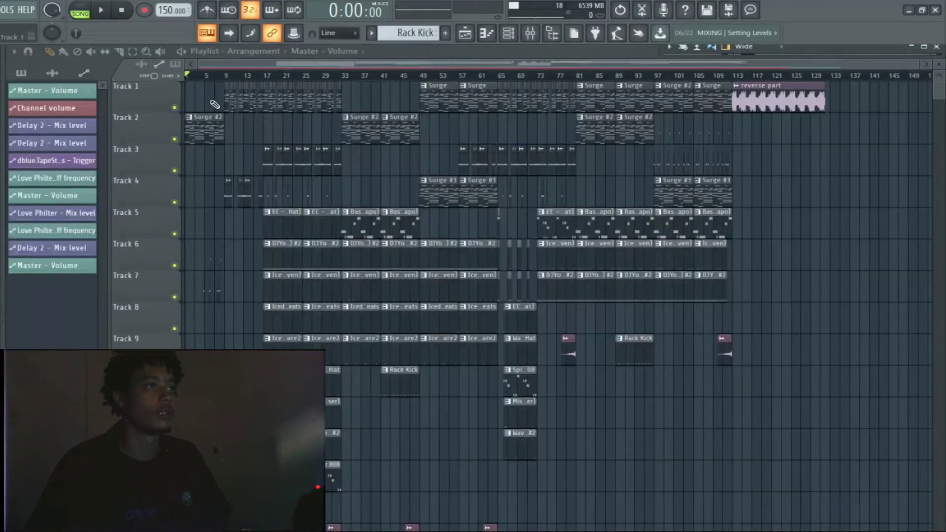
# Open the Surge #2 pattern in the channel rack and use its channel's mixer track options
pyautogui.doubleClick(202, 124)
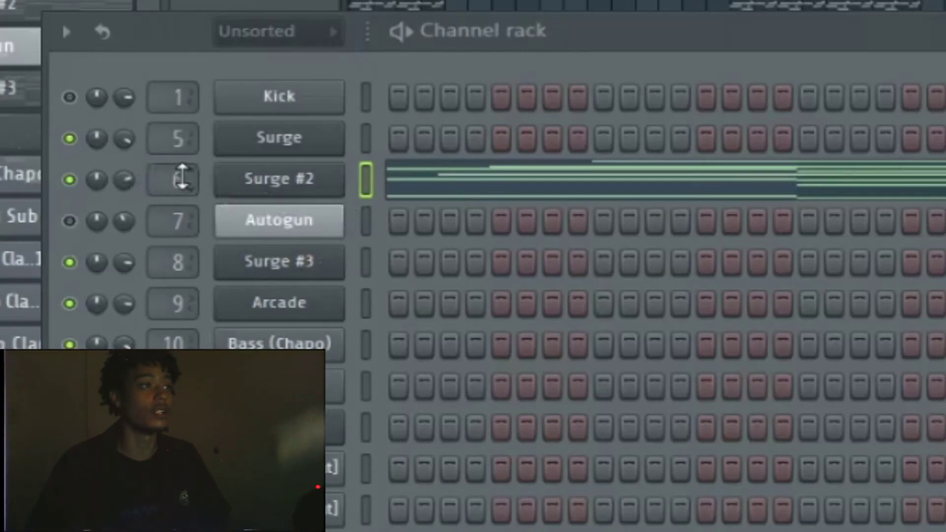
pyautogui.rightClick(182, 179)
pyautogui.click(247, 479)
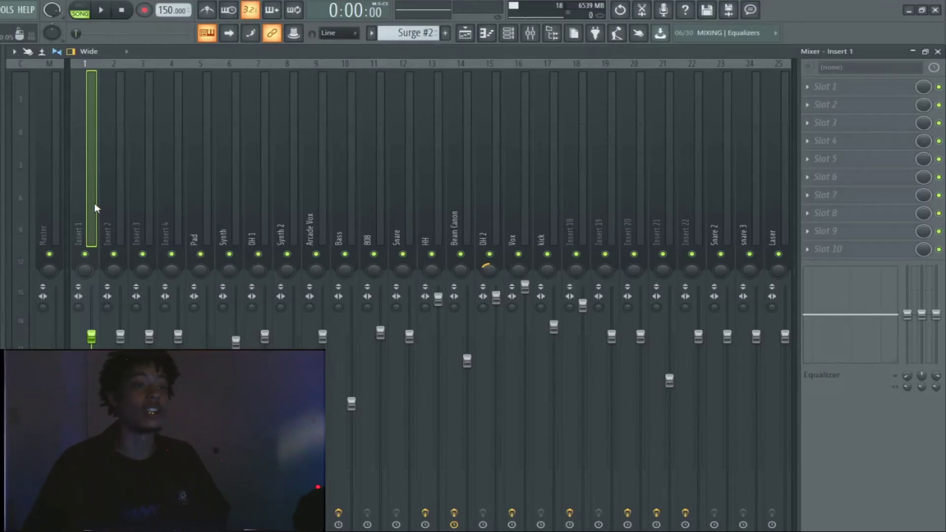
# Open the Pad mixer track's options and select the OH 1 track to review how the inserts are named
pyautogui.click(204, 217)
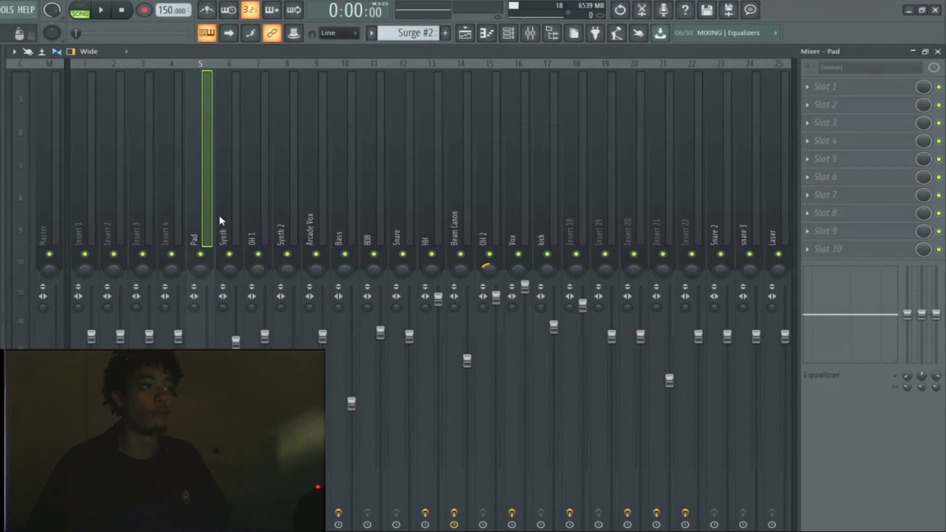
pyautogui.rightClick(213, 112)
pyautogui.click(210, 119)
pyautogui.click(247, 112)
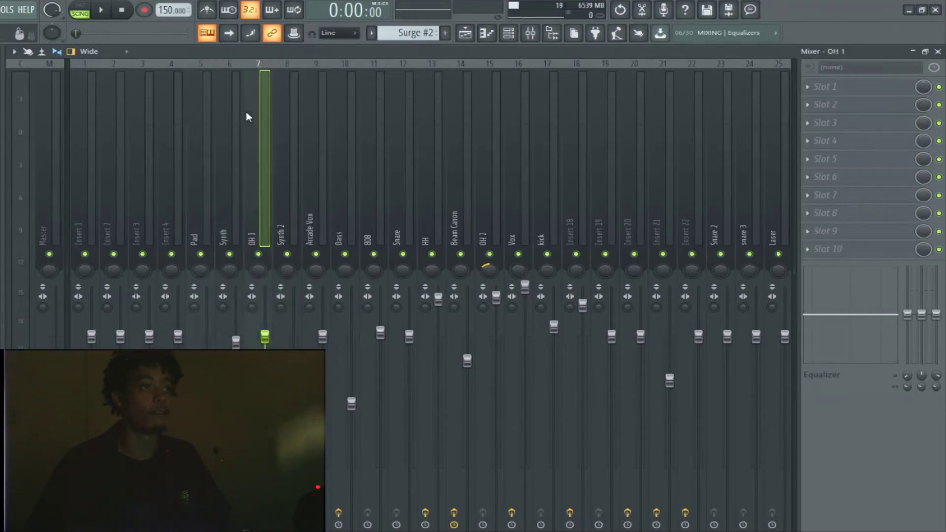